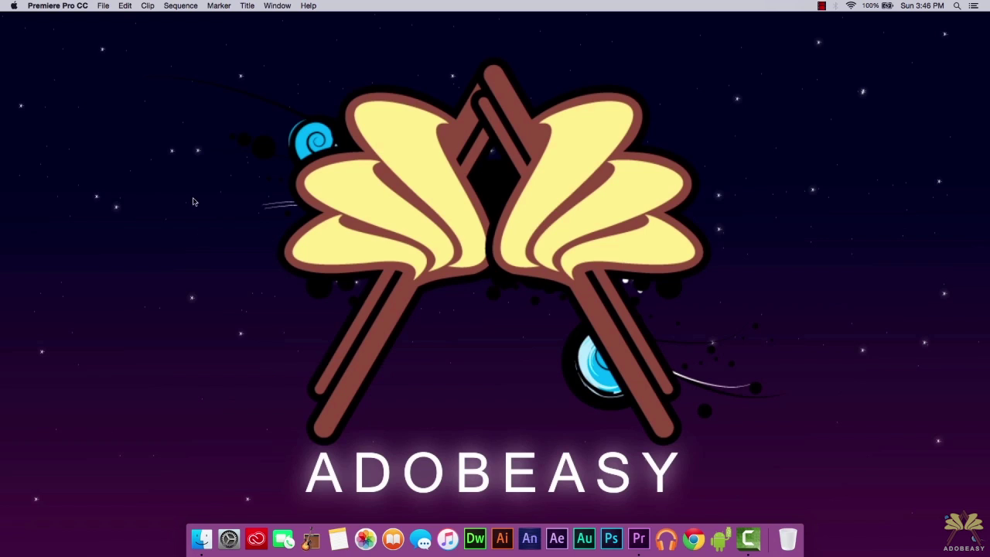
Step: Create a new project named Untitled in /Volumes/Macintosh HD 2/Adobeasy2, replacing the existing project file
{"action": "left_click", "coordinate": [112, 6]}
{"action": "mouse_move", "coordinate": [116, 18]}
{"action": "left_click", "coordinate": [281, 21]}
{"action": "left_click", "coordinate": [609, 405]}
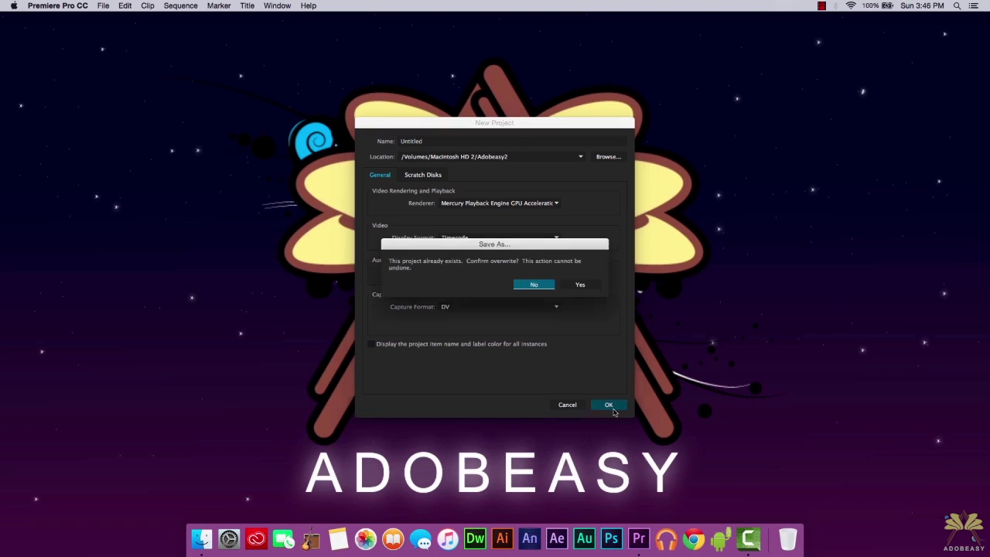
{"action": "left_click", "coordinate": [545, 285]}
Step: Examine the DSLR 720p60 preset and the available editing modes for a new sequence, and leave without creating one
{"action": "left_click", "coordinate": [115, 6]}
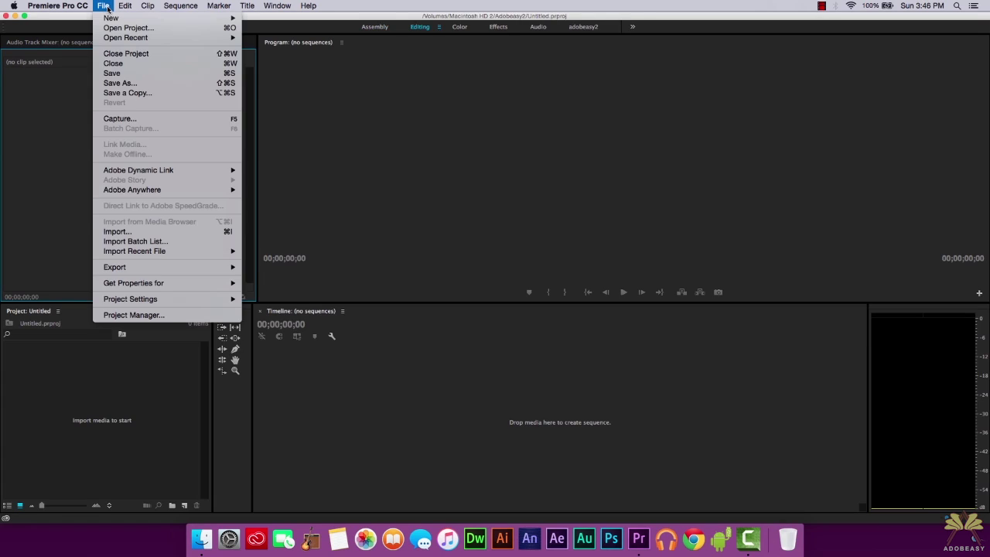
{"action": "mouse_move", "coordinate": [116, 19]}
{"action": "left_click", "coordinate": [328, 32]}
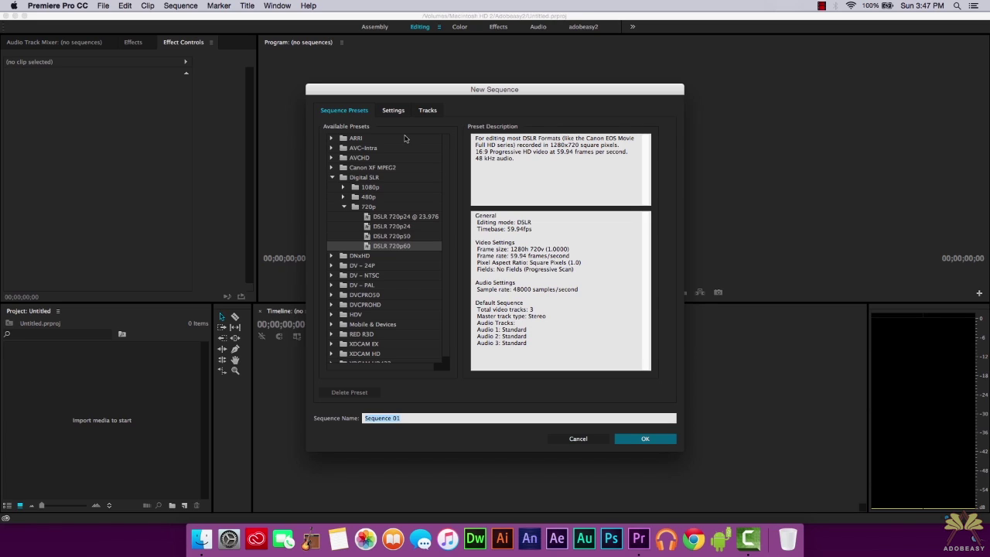
{"action": "left_click", "coordinate": [394, 109]}
{"action": "left_click", "coordinate": [429, 127]}
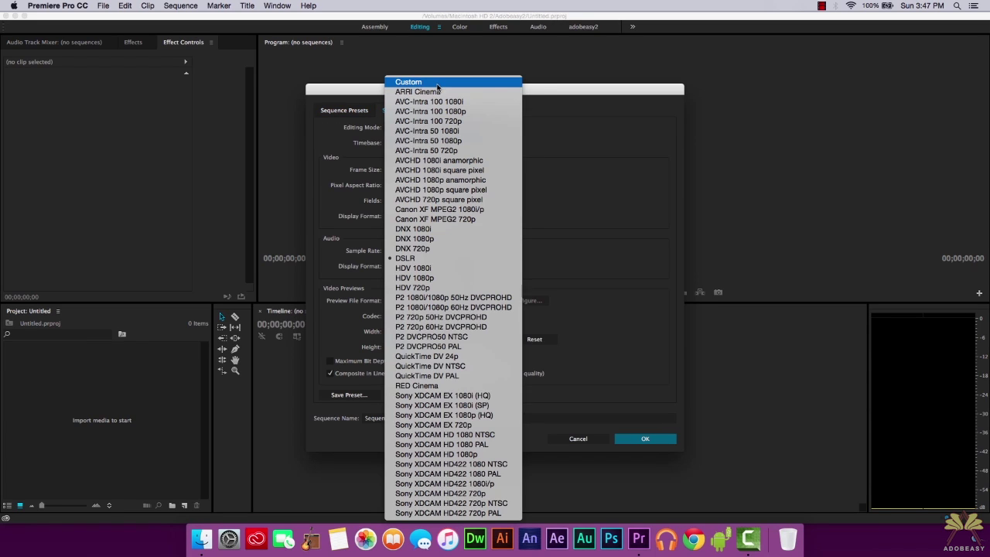
{"action": "left_click", "coordinate": [601, 137]}
{"action": "left_click", "coordinate": [347, 112]}
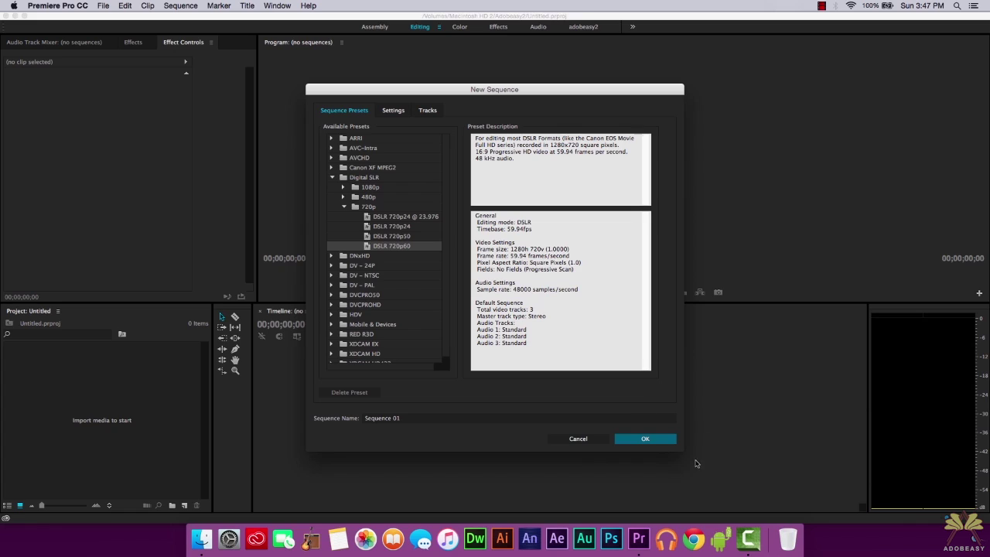
{"action": "left_click", "coordinate": [578, 439]}
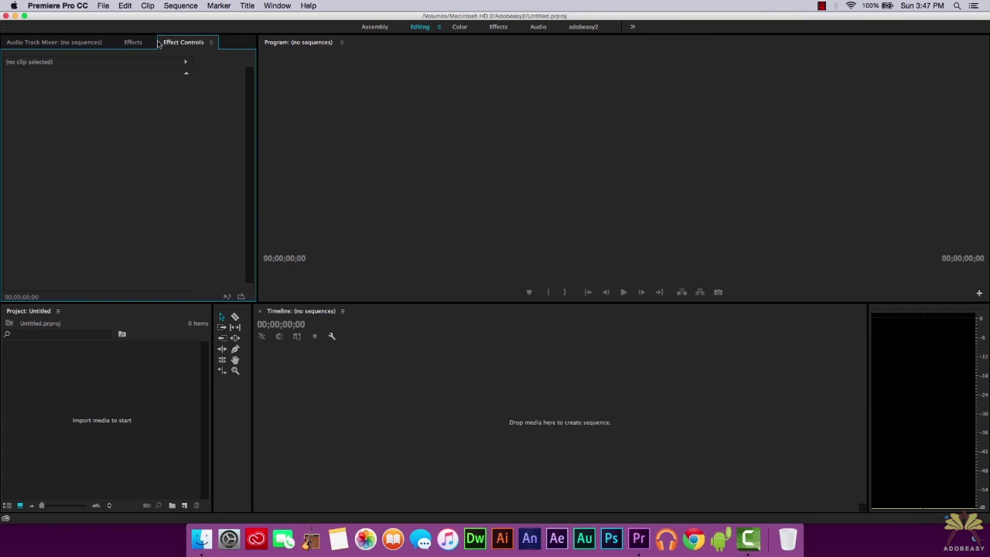
Step: Open the recent project adobeasy2.prproj and dismiss the relinking of missing media
{"action": "left_click", "coordinate": [102, 5]}
{"action": "mouse_move", "coordinate": [128, 37]}
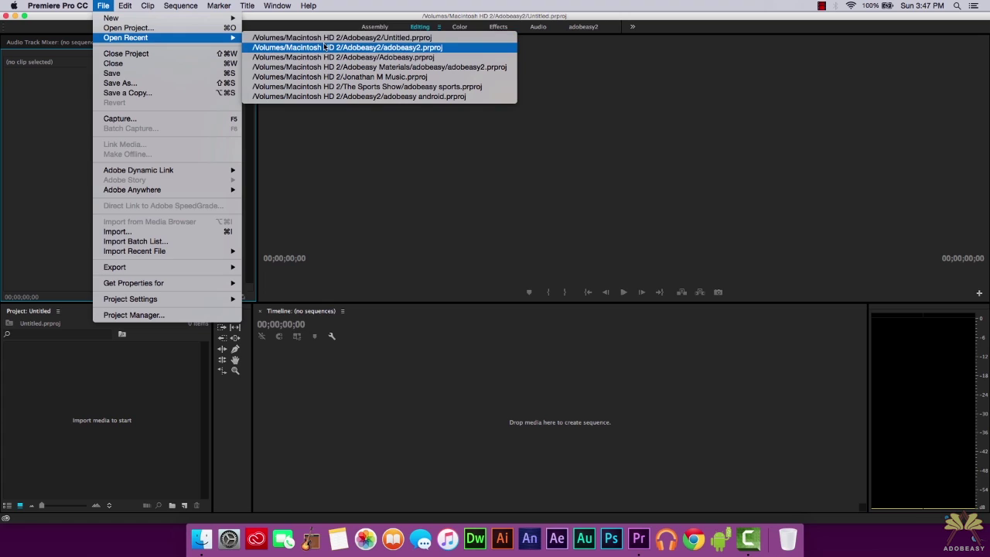
{"action": "left_click", "coordinate": [325, 48]}
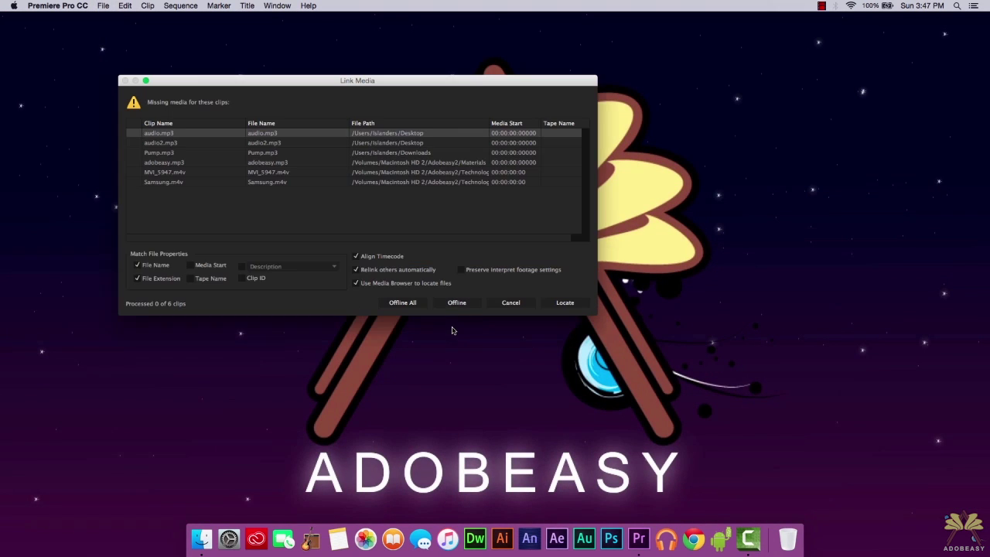
{"action": "left_click", "coordinate": [505, 308]}
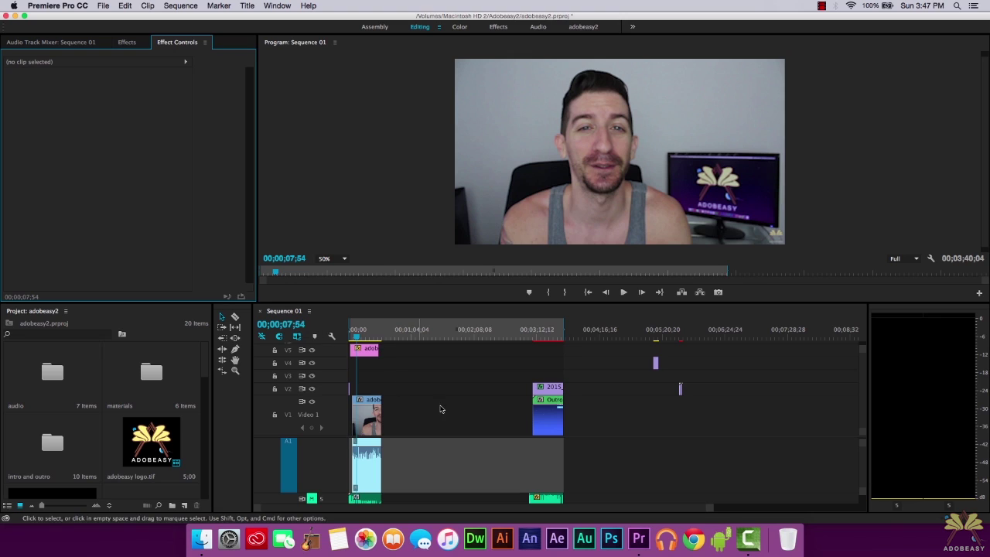
Step: Move the playhead to the start of Sequence 01 and make the timeline area taller
{"action": "left_click", "coordinate": [442, 410]}
{"action": "left_click_drag", "start_coordinate": [372, 337], "coordinate": [347, 336]}
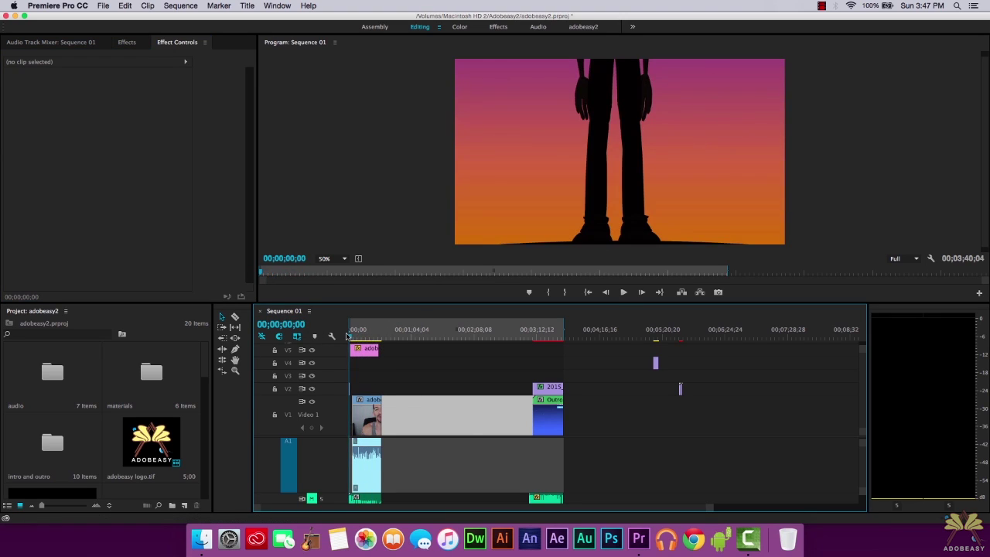
{"action": "left_click_drag", "start_coordinate": [289, 302], "coordinate": [289, 233]}
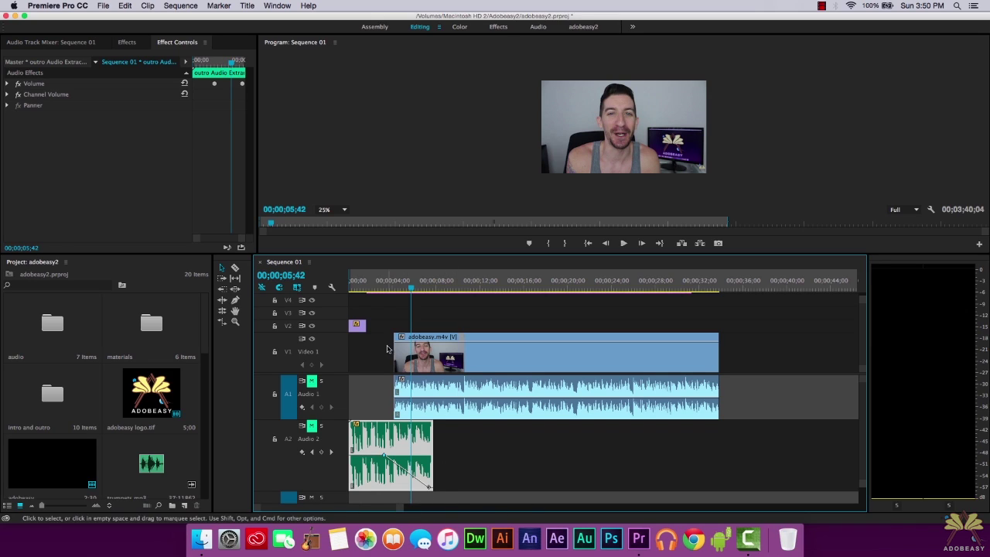
Step: Check the intro music's fade-out keyframes on Audio 2 at 00;00;03;21 and 00;00;07;18, and shift the last keyframe to the clip's end
{"action": "left_click_drag", "start_coordinate": [399, 285], "coordinate": [385, 284]}
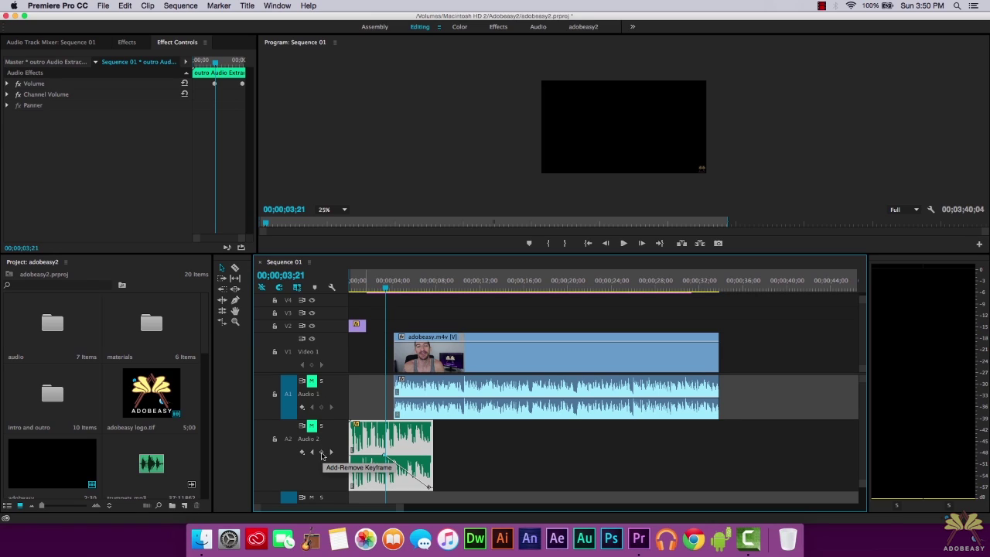
{"action": "left_click", "coordinate": [236, 299]}
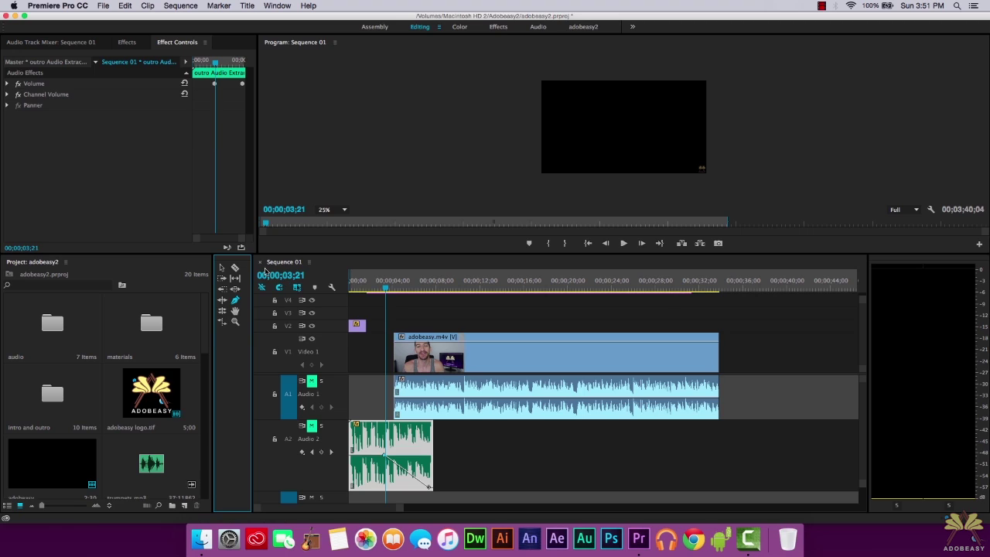
{"action": "left_click", "coordinate": [223, 268]}
{"action": "left_click_drag", "start_coordinate": [389, 288], "coordinate": [430, 296]}
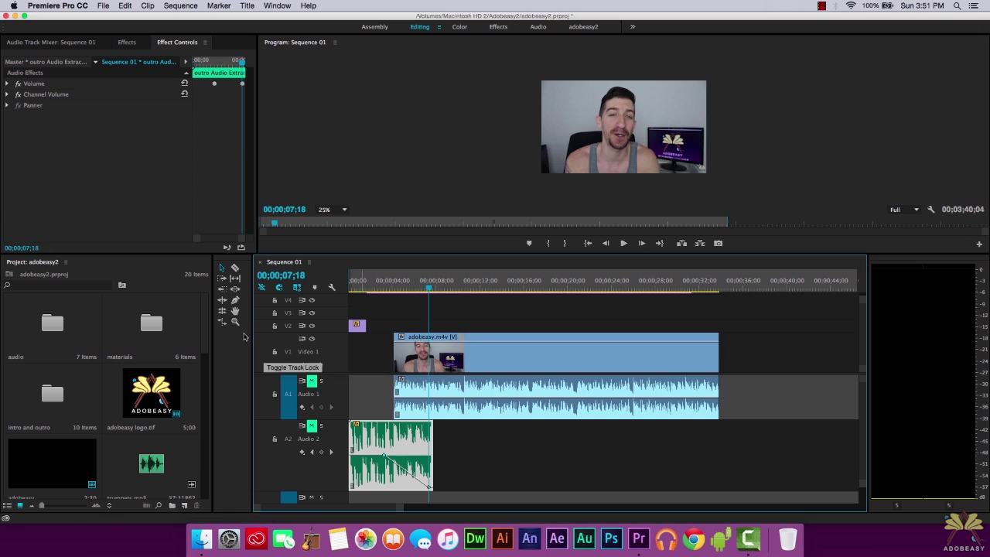
{"action": "left_click", "coordinate": [235, 303]}
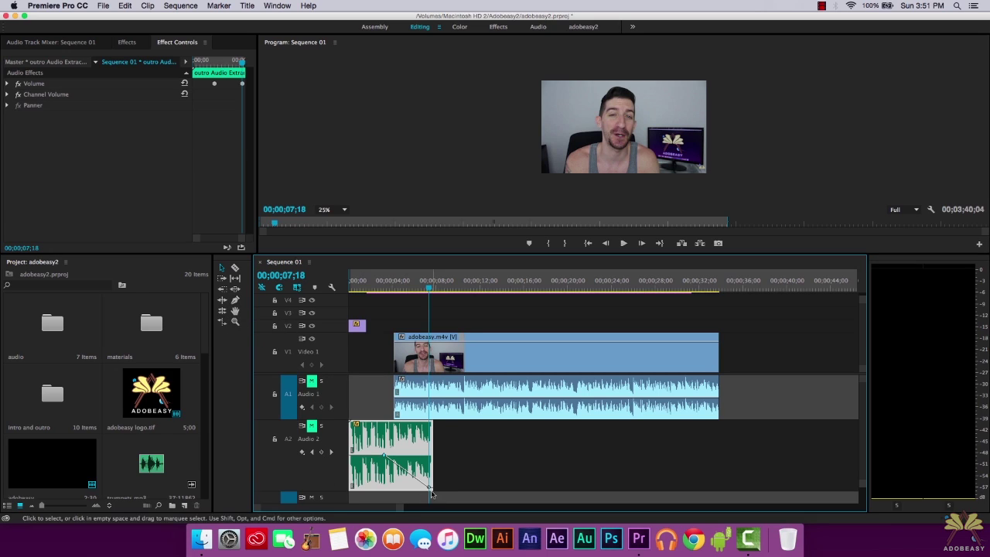
{"action": "left_click_drag", "start_coordinate": [431, 487], "coordinate": [525, 499]}
Step: Check the outro music's fade-in on Audio 2 between 00;03;05;48 and 00;03;09;02, and move its upper keyframe slightly earlier
{"action": "left_click", "coordinate": [583, 281]}
{"action": "left_click_drag", "start_coordinate": [606, 287], "coordinate": [591, 287]}
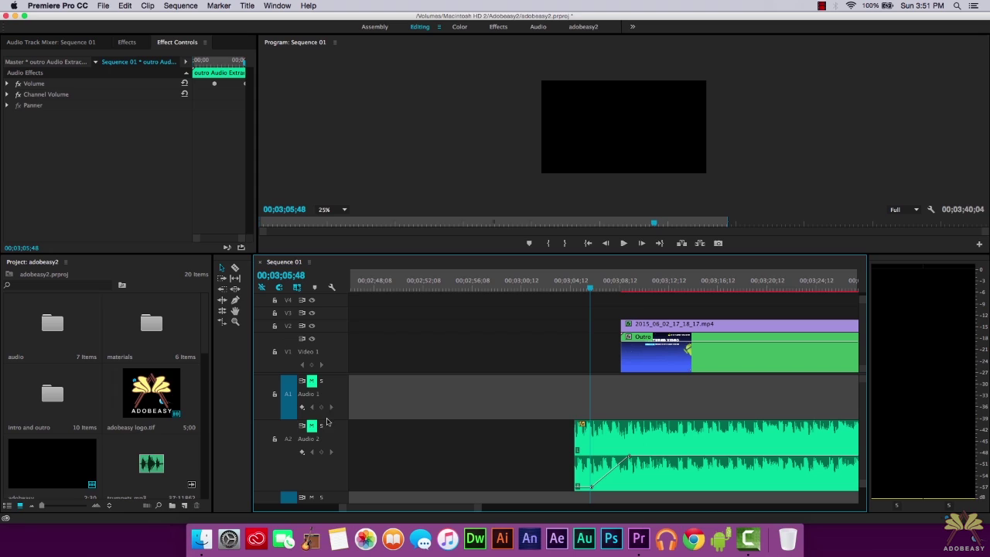
{"action": "left_click_drag", "start_coordinate": [613, 281], "coordinate": [631, 294]}
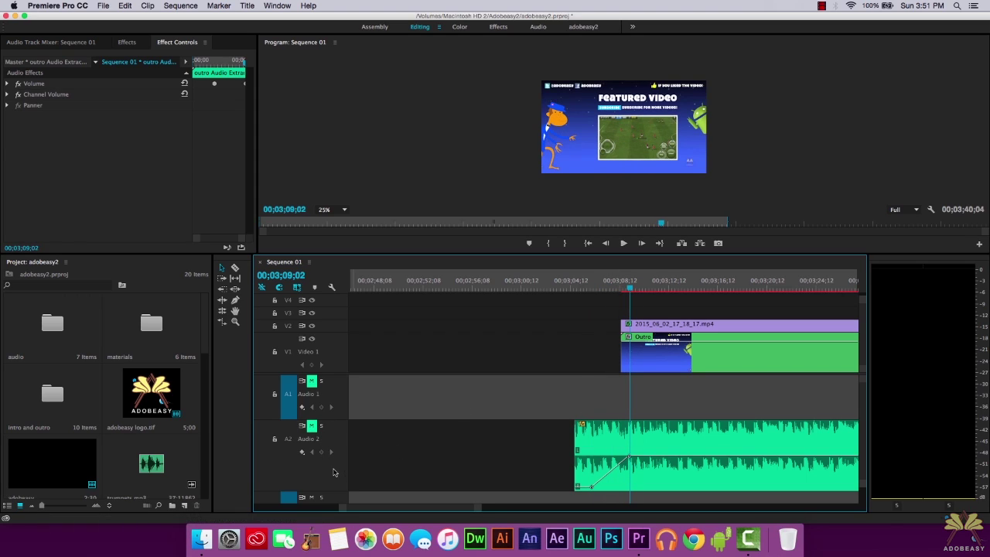
{"action": "left_click", "coordinate": [630, 459]}
{"action": "left_click_drag", "start_coordinate": [630, 457], "coordinate": [626, 456]}
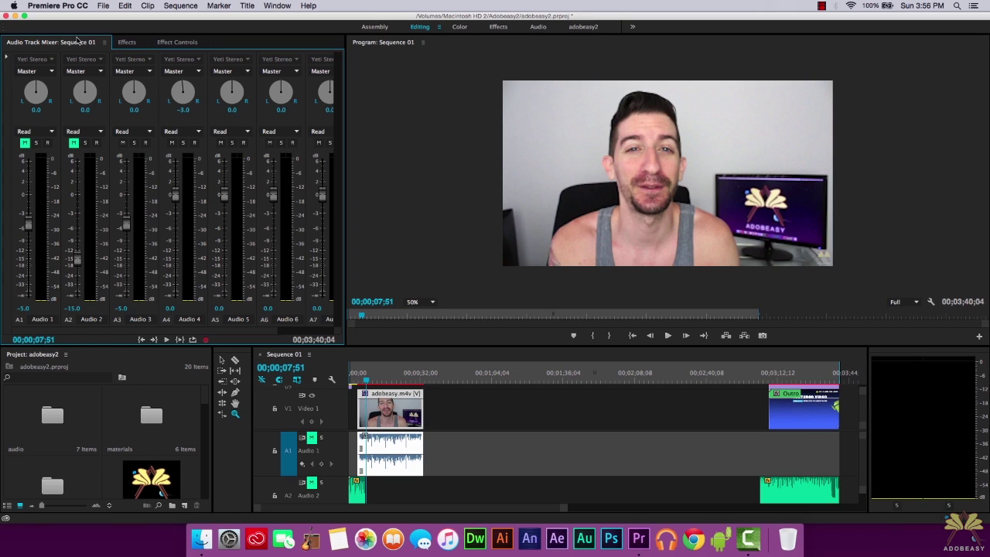
Step: Display the Audio Track Mixer for Sequence 01
{"action": "left_click", "coordinate": [282, 10]}
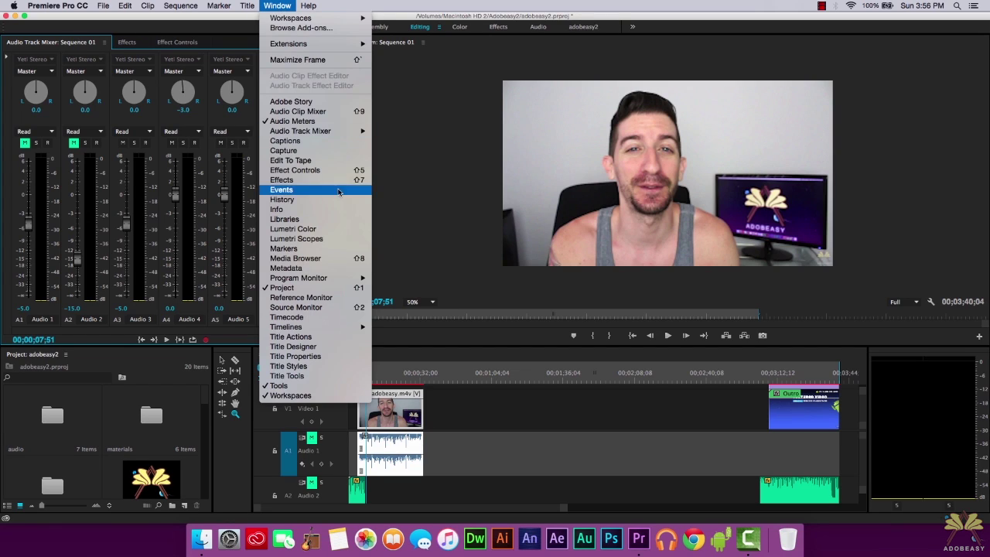
{"action": "mouse_move", "coordinate": [324, 132]}
{"action": "left_click", "coordinate": [402, 132]}
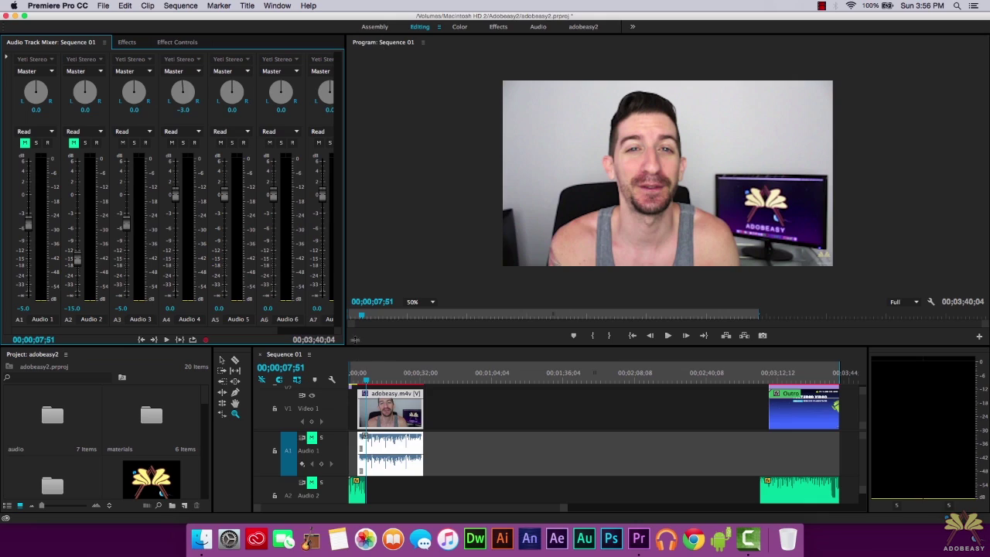
Step: Resize the workspace so the Audio Track Mixer is narrower and the timeline is taller
{"action": "left_click_drag", "start_coordinate": [349, 398], "coordinate": [310, 394]}
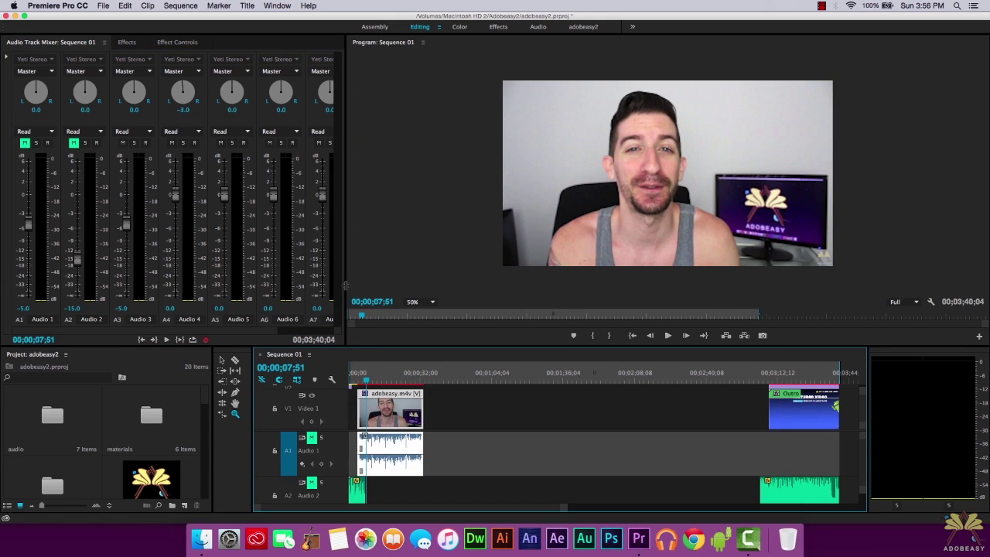
{"action": "left_click_drag", "start_coordinate": [346, 286], "coordinate": [293, 283]}
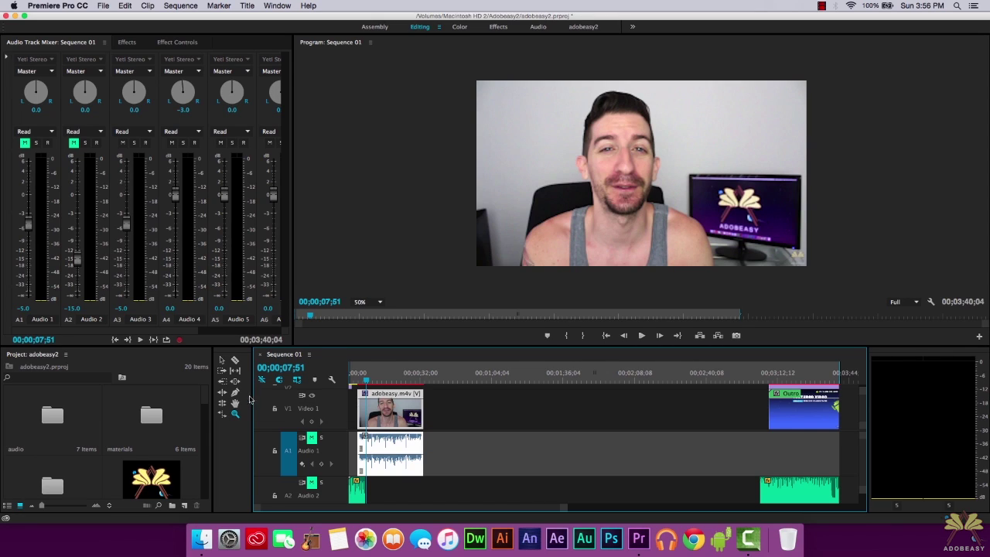
{"action": "left_click_drag", "start_coordinate": [874, 348], "coordinate": [886, 290]}
{"action": "left_click_drag", "start_coordinate": [565, 508], "coordinate": [531, 511]}
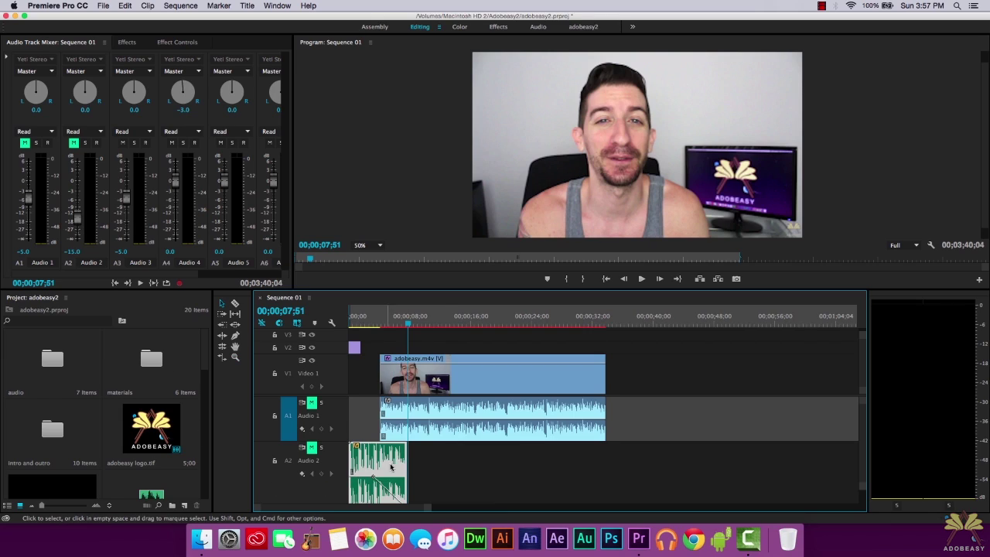
Step: Open the intro music clip on Audio 2 for editing in Adobe Audition and adjust its overall gain
{"action": "left_click", "coordinate": [446, 469]}
{"action": "left_click", "coordinate": [393, 458]}
{"action": "right_click", "coordinate": [385, 464]}
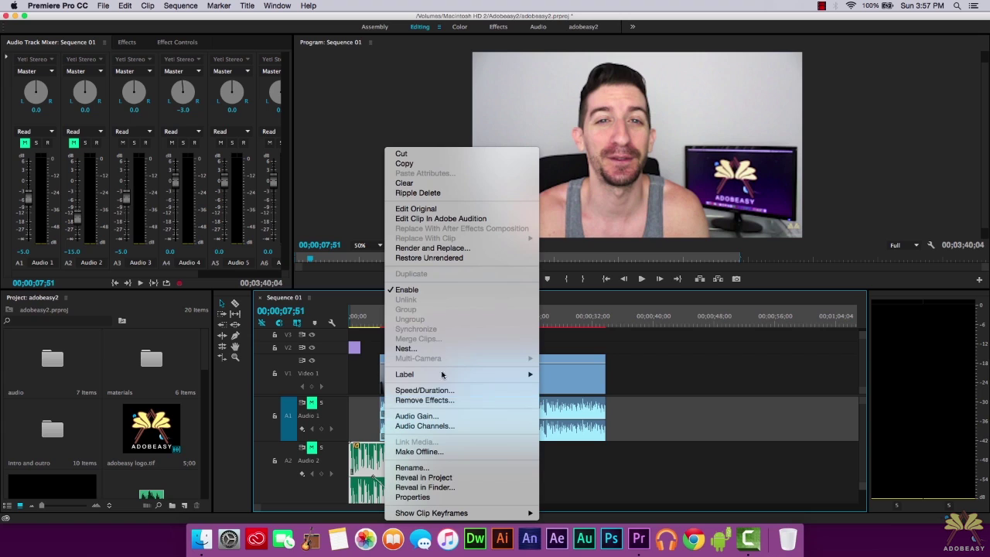
{"action": "left_click", "coordinate": [430, 247]}
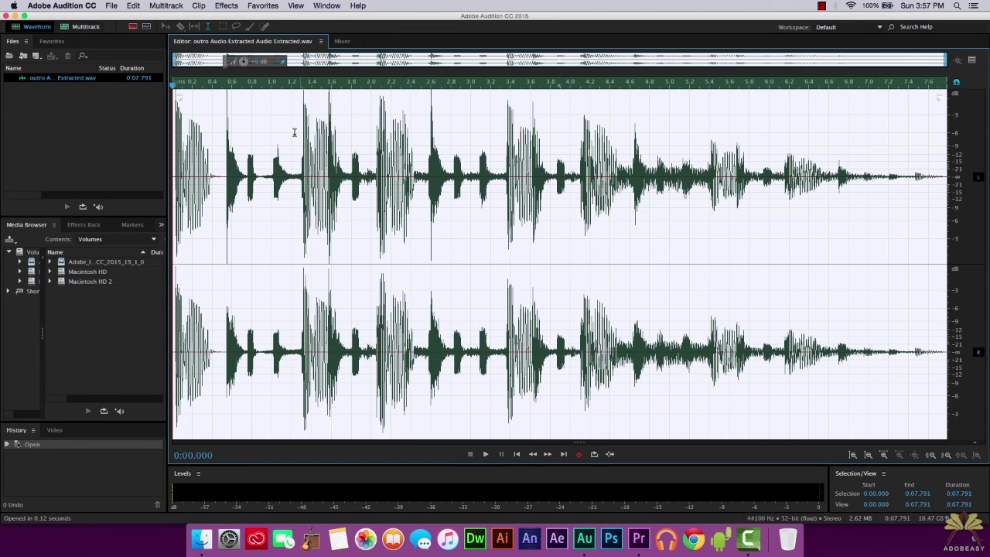
{"action": "left_click_drag", "start_coordinate": [244, 61], "coordinate": [258, 63]}
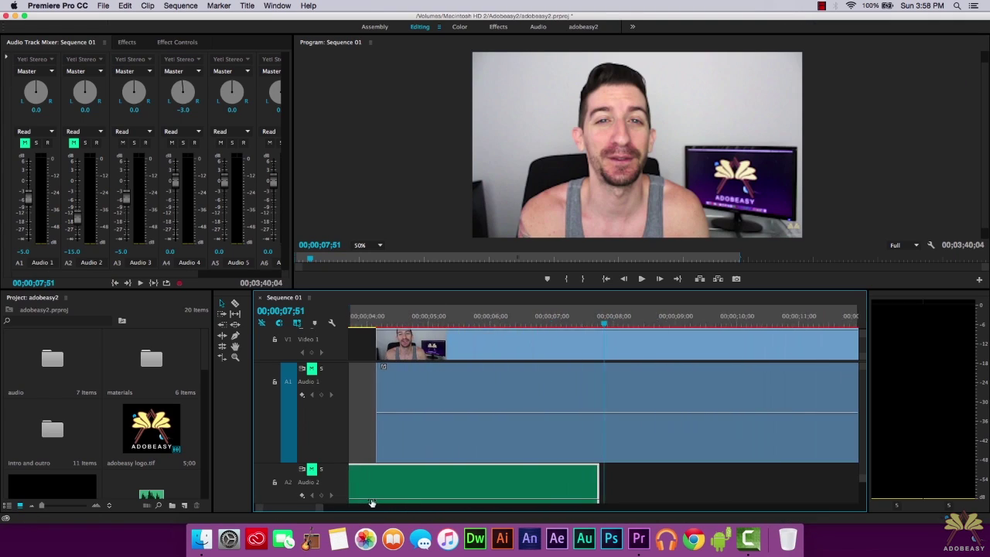
Step: Split the adobeasy.m4v clip with the Razor tool just before 00;00;07;00 and at about 00;00;07;45
{"action": "mouse_move", "coordinate": [315, 506]}
{"action": "left_mouse_down"}
{"action": "mouse_move", "coordinate": [499, 520]}
{"action": "mouse_move", "coordinate": [453, 517]}
{"action": "left_mouse_up"}
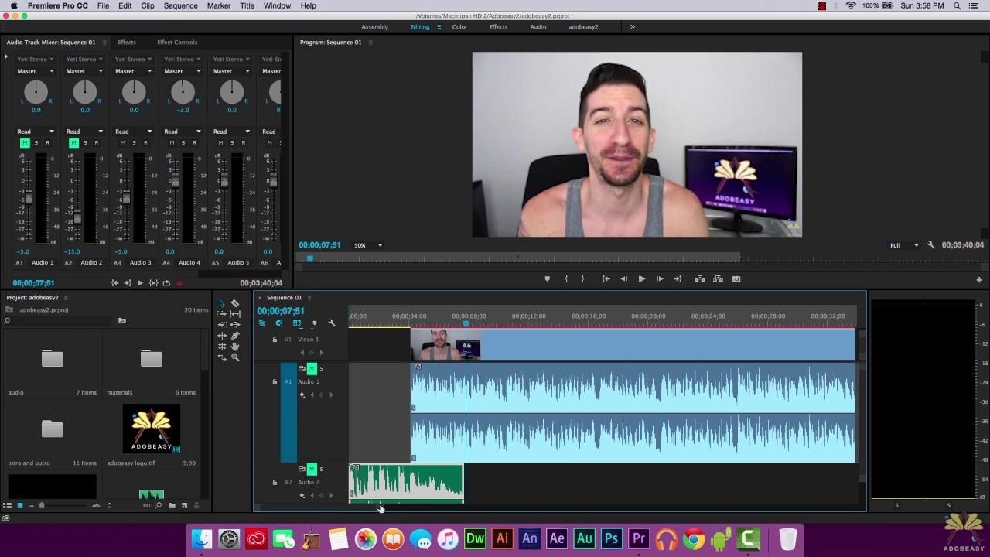
{"action": "left_click_drag", "start_coordinate": [379, 508], "coordinate": [358, 510]}
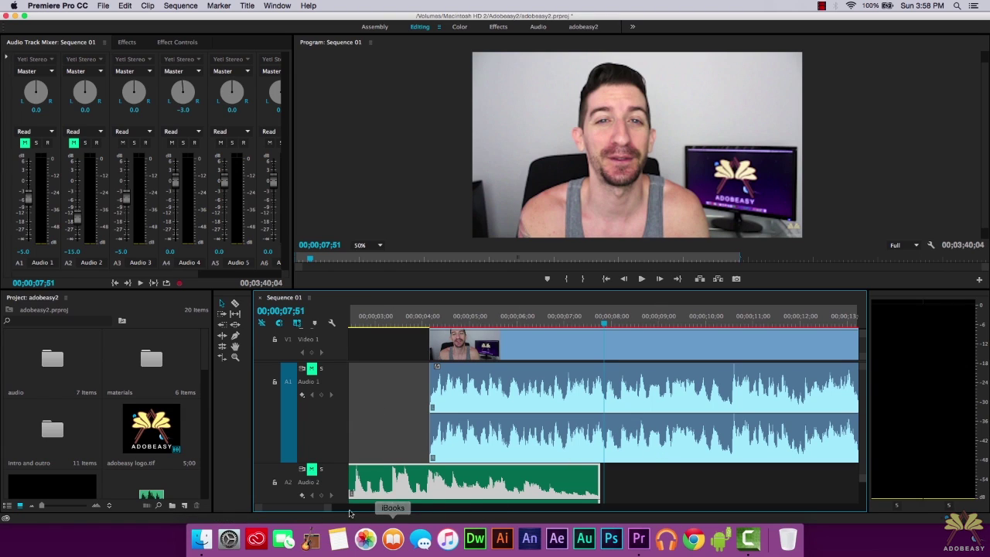
{"action": "key", "text": "="}
{"action": "key", "text": "c"}
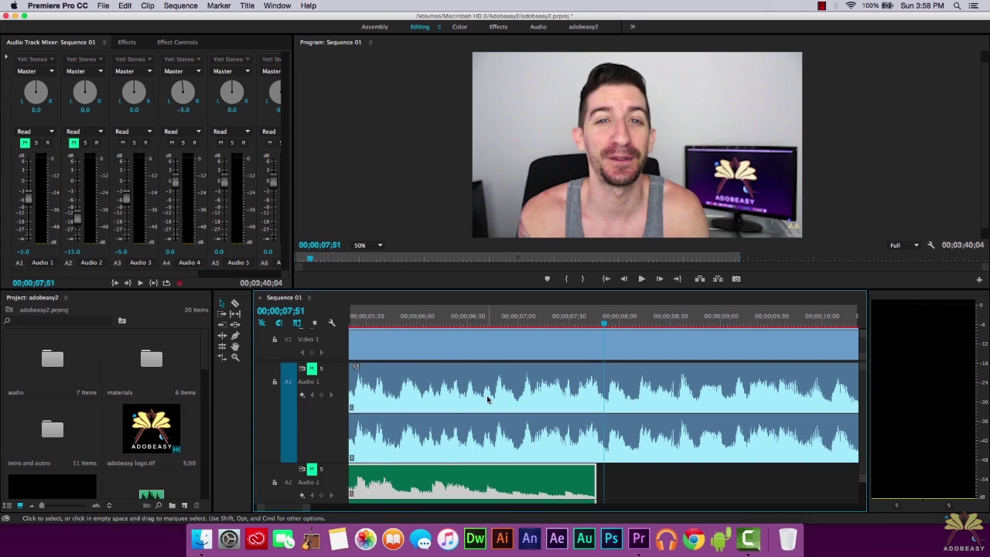
{"action": "left_click", "coordinate": [510, 390]}
{"action": "left_click", "coordinate": [594, 391]}
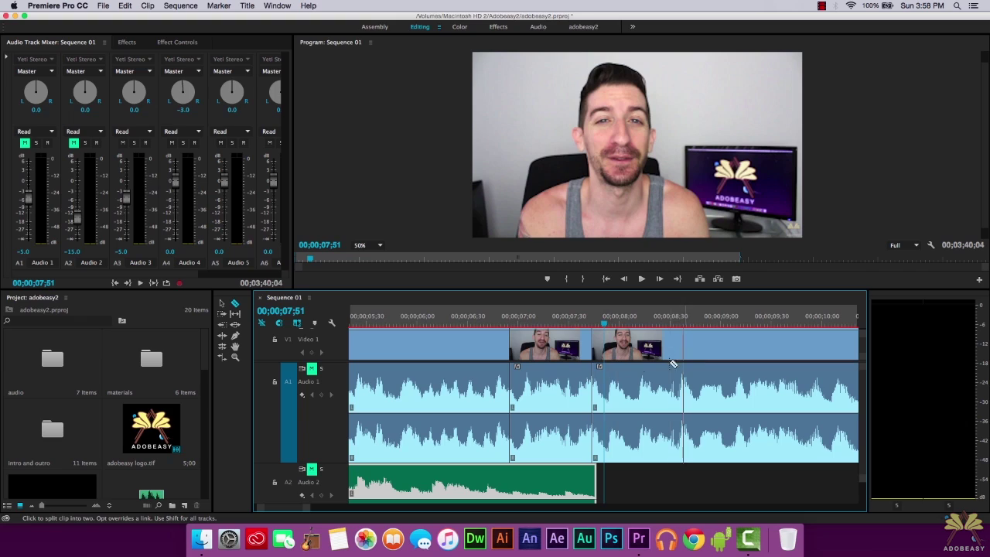
Step: Try moving the cut pieces of the adobeasy.m4v clip slightly later on the timeline, and undo the moves and splits
{"action": "key", "text": "v"}
{"action": "left_click_drag", "start_coordinate": [611, 341], "coordinate": [633, 341]}
{"action": "left_click_drag", "start_coordinate": [541, 344], "coordinate": [553, 345]}
{"action": "key", "text": "super+z"}
{"action": "key", "text": "super+z"}
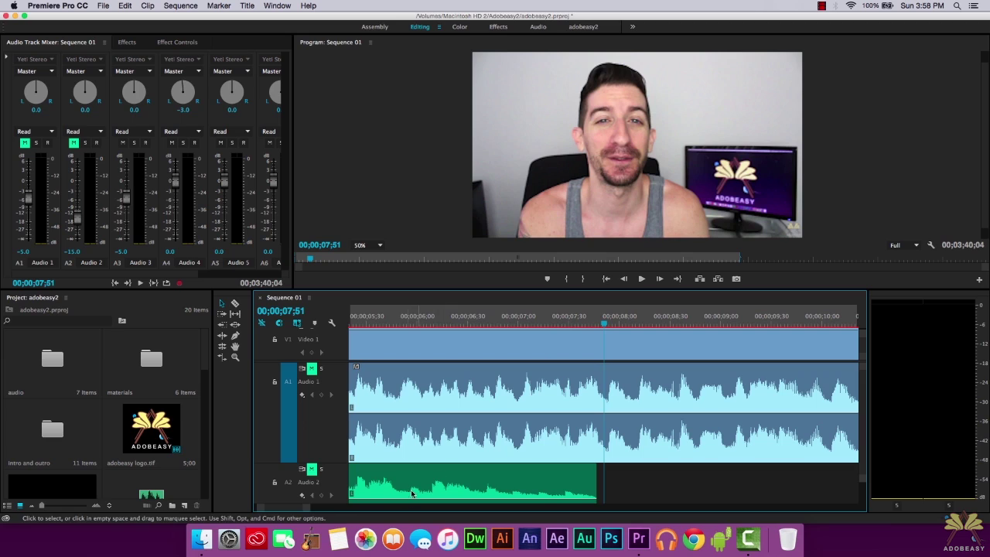
Step: Set the Program monitor zoom to 25% and display the effects library
{"action": "left_click_drag", "start_coordinate": [307, 510], "coordinate": [462, 512]}
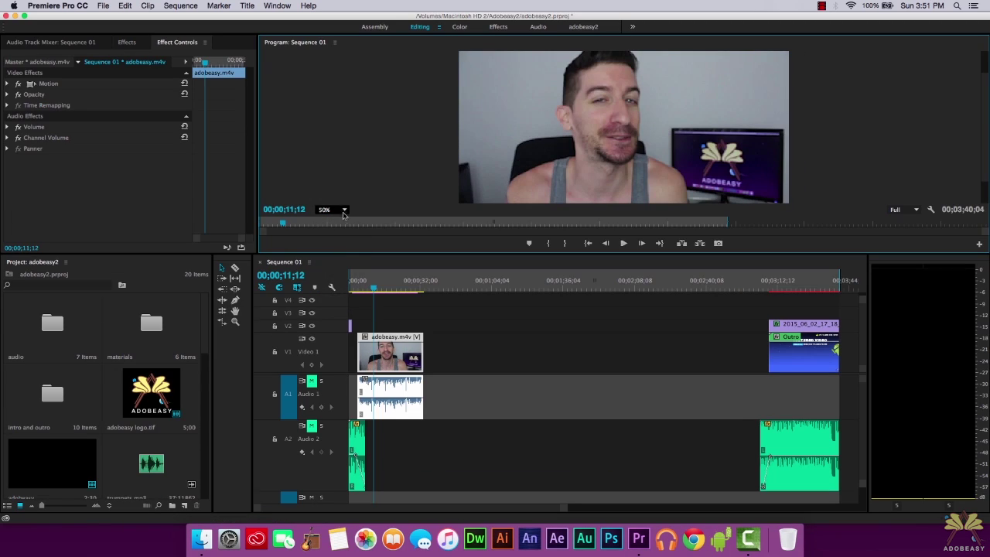
{"action": "left_click", "coordinate": [341, 210]}
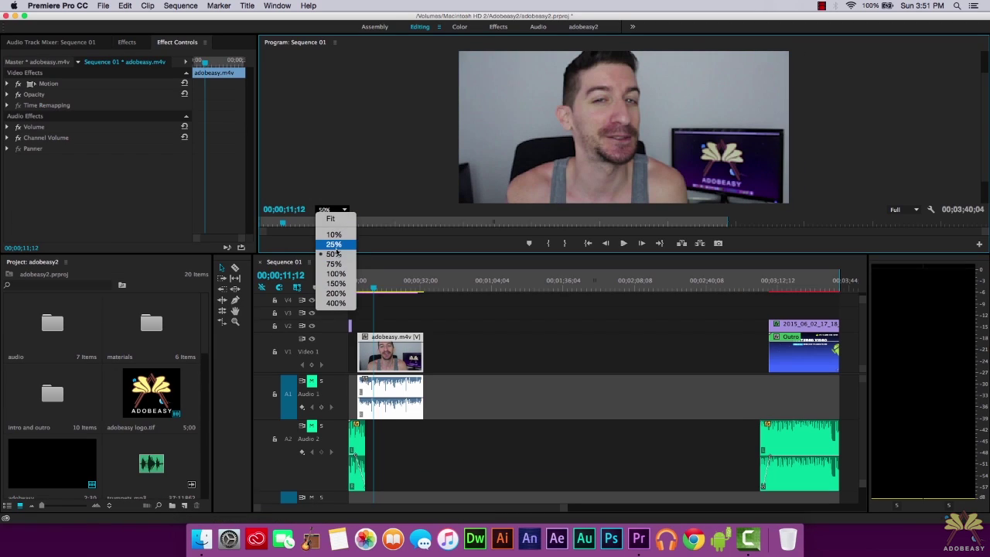
{"action": "left_click", "coordinate": [335, 244]}
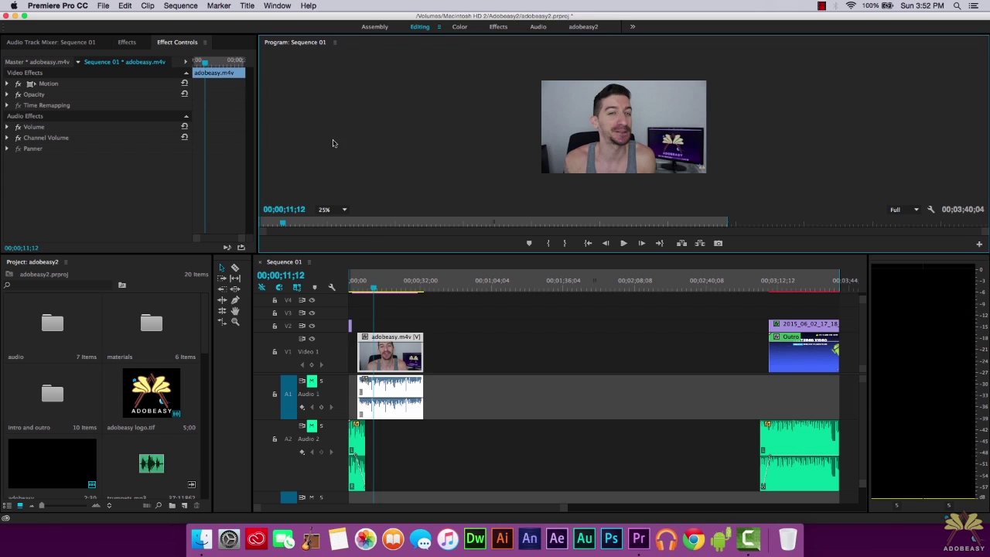
{"action": "left_click", "coordinate": [126, 42]}
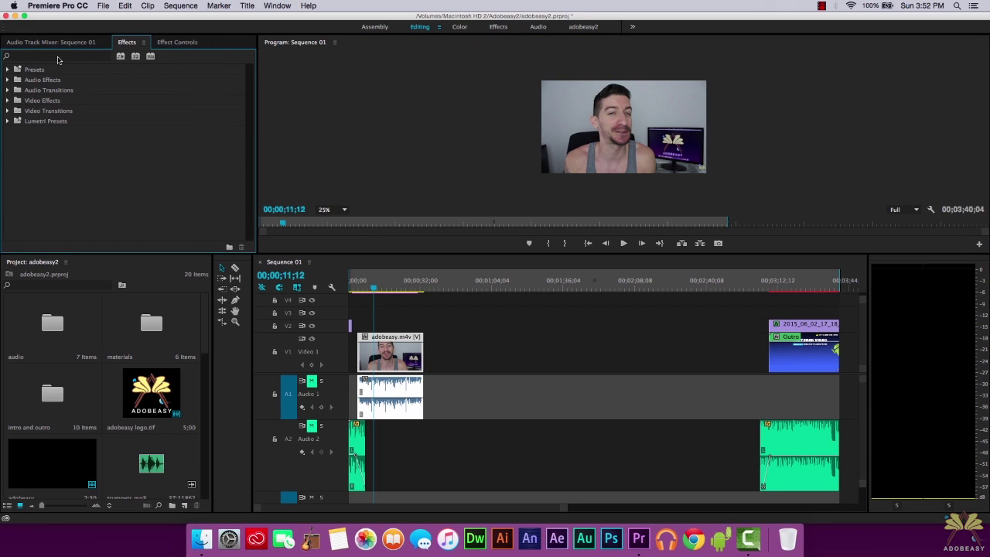
Step: Find the Auto Color effect by searching for "auto", try it on the adobeasy.m4v clip, inspect its settings, and undo it
{"action": "left_click", "coordinate": [55, 57]}
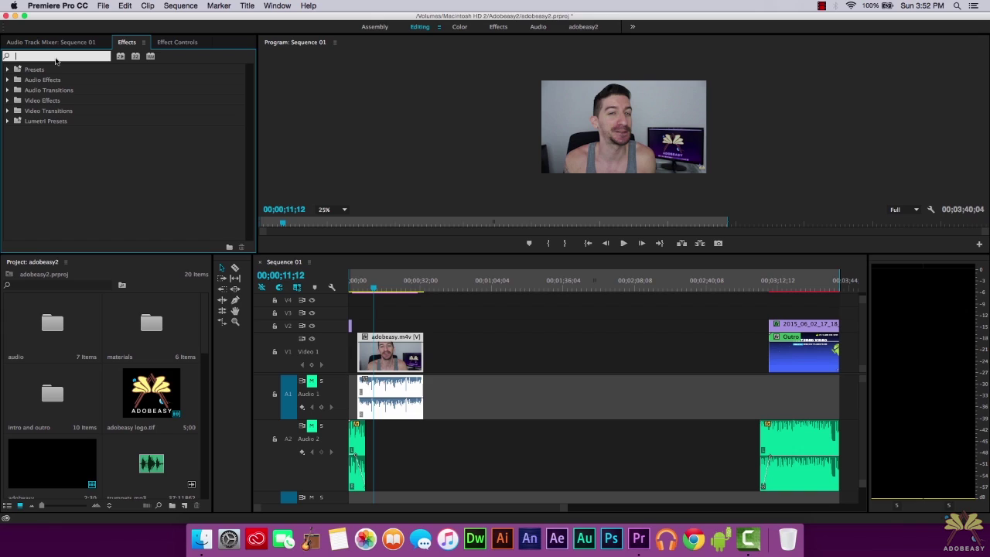
{"action": "type", "text": "auto"}
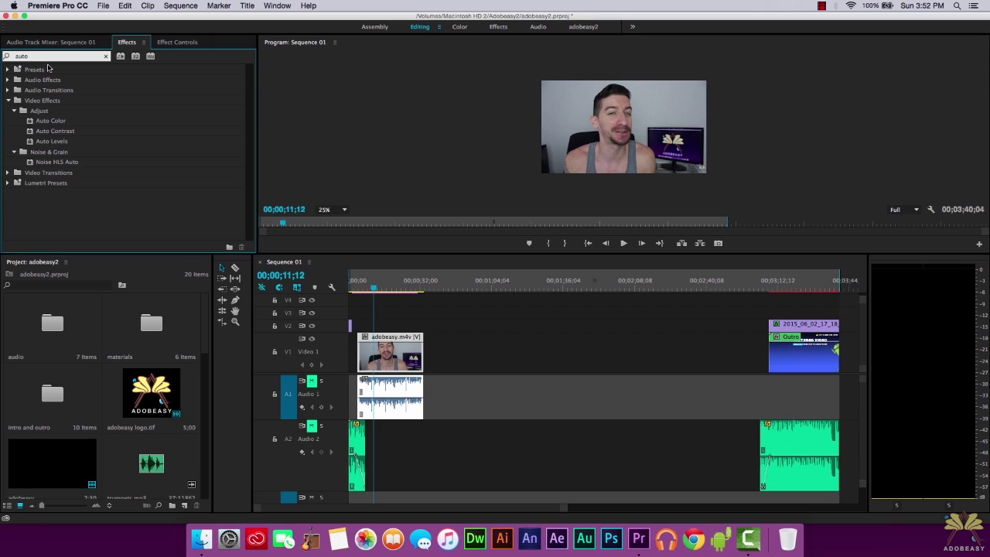
{"action": "left_click", "coordinate": [58, 123]}
{"action": "left_click_drag", "start_coordinate": [53, 122], "coordinate": [384, 343]}
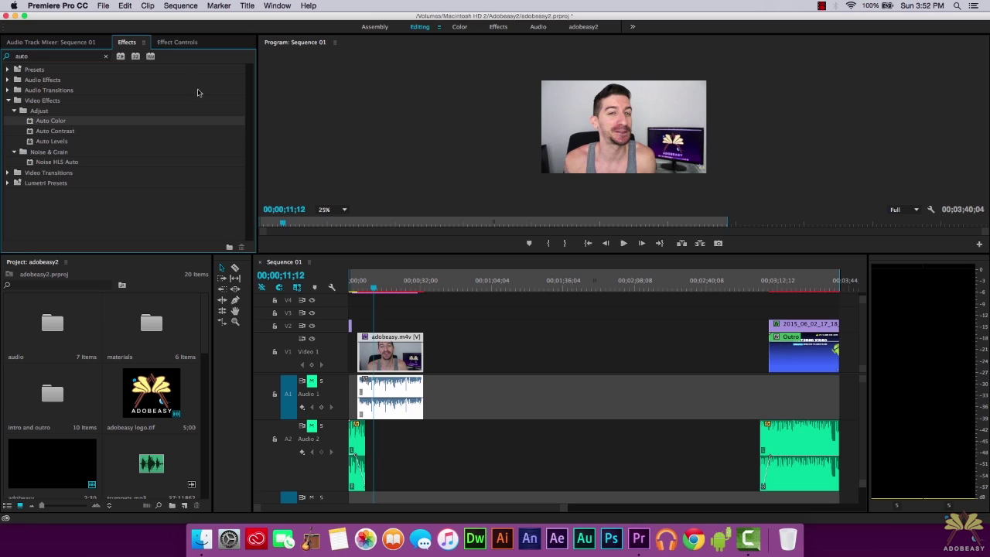
{"action": "left_click", "coordinate": [177, 42]}
{"action": "key", "text": "super+z"}
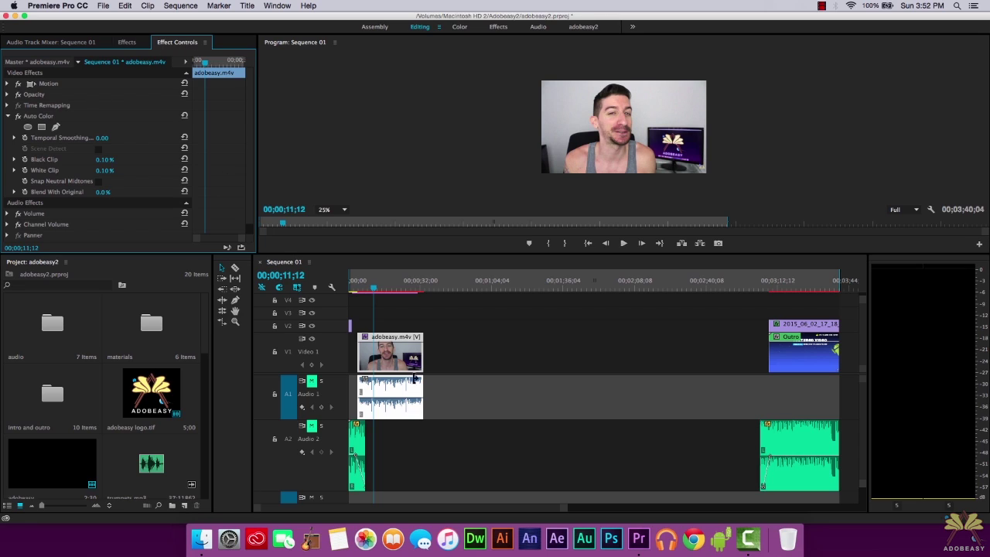
Step: Apply the Fast Color Corrector to the adobeasy.m4v clip and lower its white input level to brighten the picture
{"action": "left_click", "coordinate": [128, 42]}
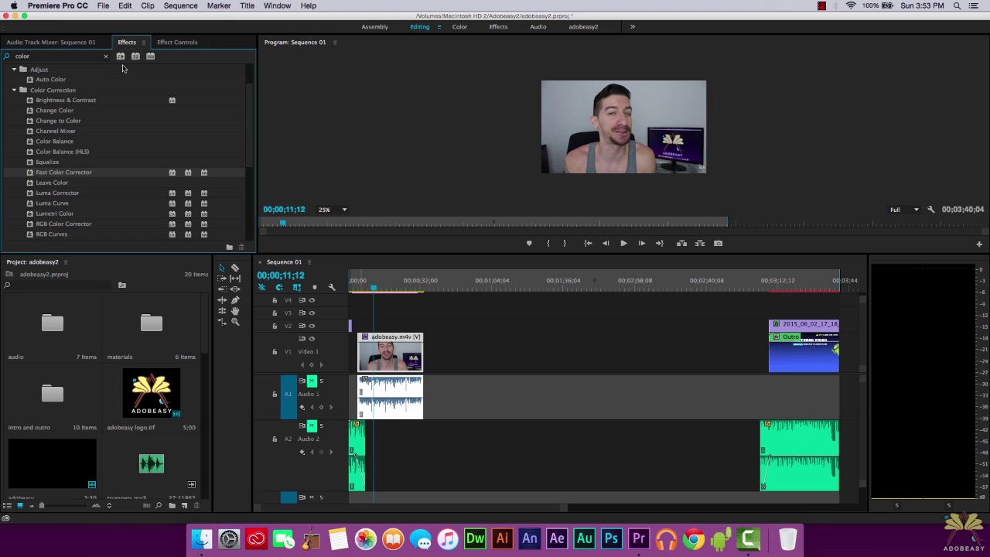
{"action": "left_click", "coordinate": [169, 45]}
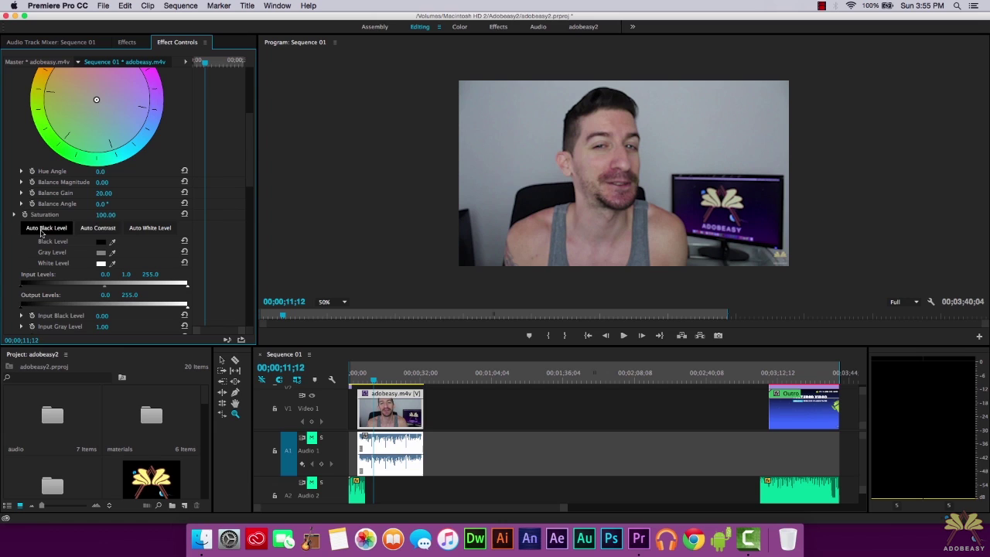
{"action": "left_click_drag", "start_coordinate": [186, 285], "coordinate": [152, 285]}
{"action": "left_click_drag", "start_coordinate": [375, 381], "coordinate": [392, 384]}
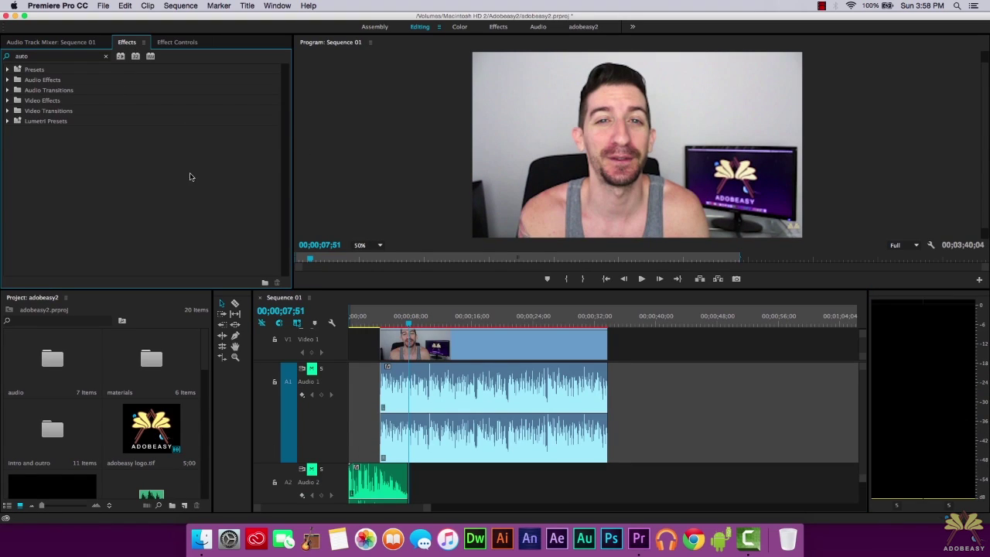
Step: Clear the effects search and examine the Canon 5D camera looks in the SpeedLooks group of the Lumetri Presets
{"action": "double_click", "coordinate": [55, 56]}
{"action": "key", "text": "BackSpace"}
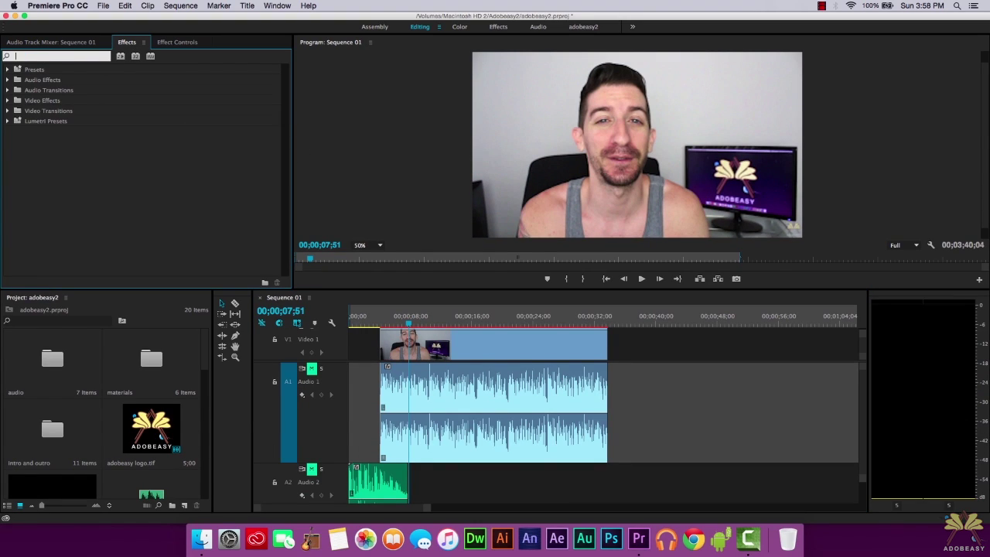
{"action": "left_click", "coordinate": [8, 122]}
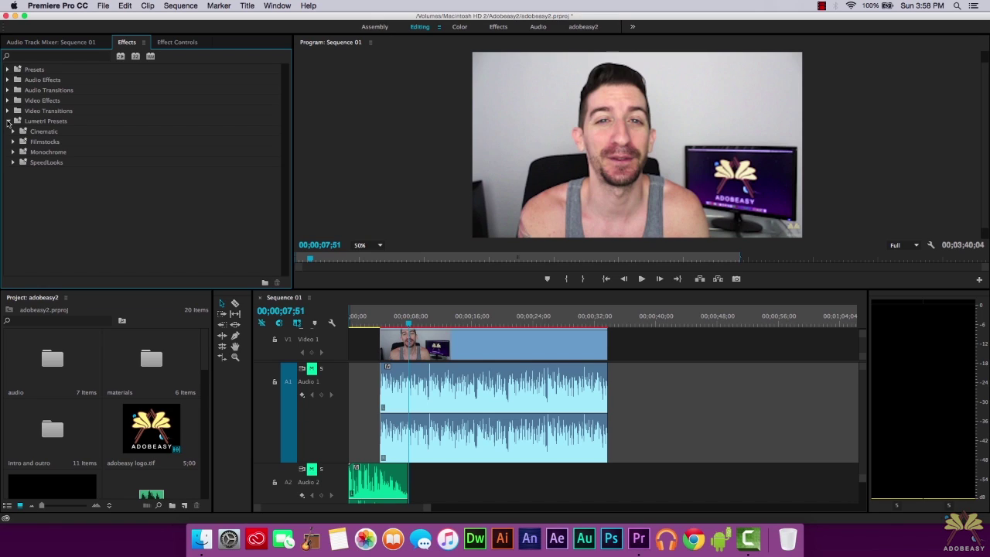
{"action": "left_click", "coordinate": [13, 163]}
{"action": "left_click", "coordinate": [17, 172]}
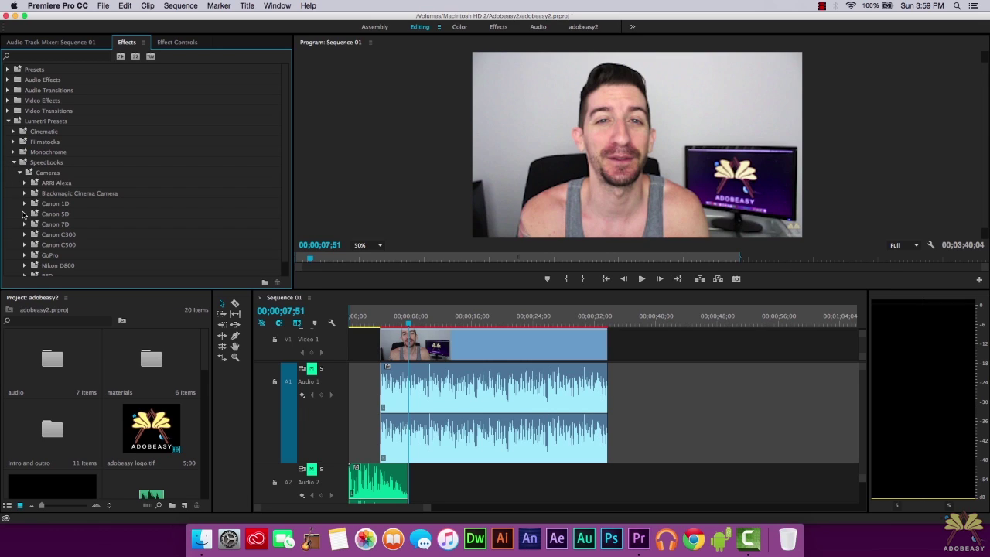
{"action": "left_click", "coordinate": [24, 213]}
{"action": "scroll", "coordinate": [39, 201], "scroll_direction": "down", "scroll_amount": 2}
{"action": "scroll", "coordinate": [238, 192], "scroll_direction": "down", "scroll_amount": 1}
{"action": "scroll", "coordinate": [236, 189], "scroll_direction": "up", "scroll_amount": 1}
{"action": "scroll", "coordinate": [235, 187], "scroll_direction": "down", "scroll_amount": 1}
{"action": "scroll", "coordinate": [243, 181], "scroll_direction": "down", "scroll_amount": 2}
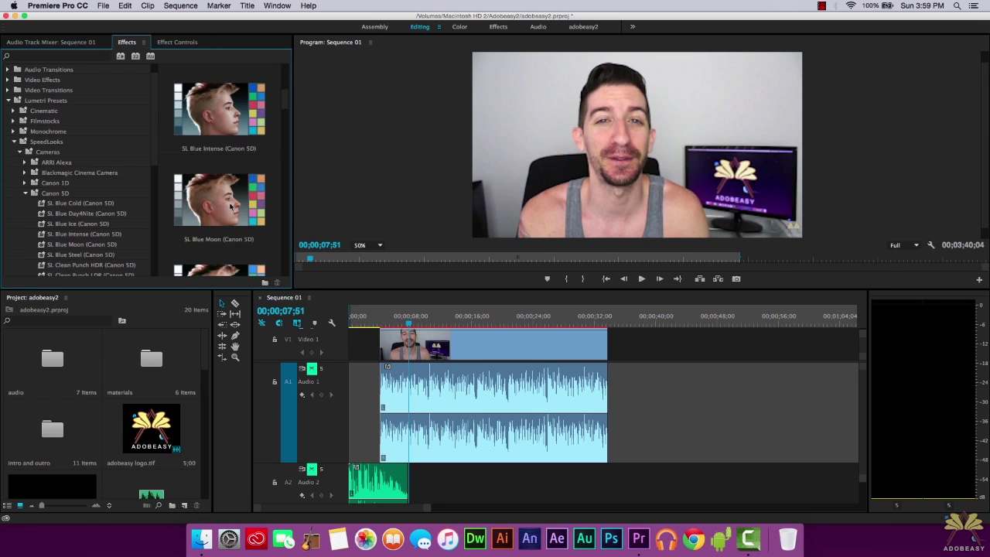
Step: Try the SL Blue Intense and SL Blue Moon (Canon 5D) looks on the adobeasy.m4v clip
{"action": "left_click", "coordinate": [221, 116]}
{"action": "left_click_drag", "start_coordinate": [222, 117], "coordinate": [486, 349]}
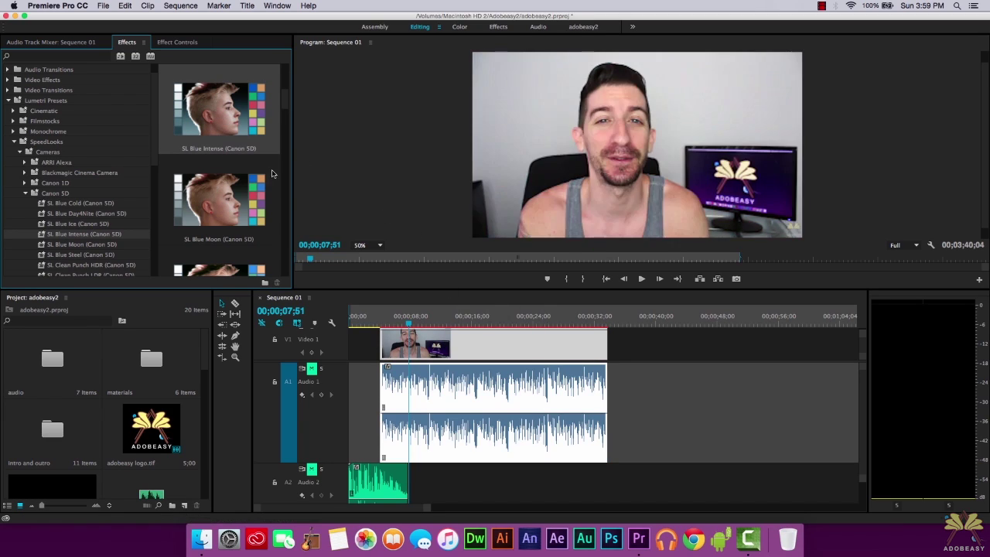
{"action": "left_click", "coordinate": [227, 193]}
{"action": "left_click_drag", "start_coordinate": [234, 202], "coordinate": [533, 344]}
Step: Apply the SL Gold Western (Canon 5D) look to the adobeasy.m4v clip and check the frame at 00;00;07;52
{"action": "scroll", "coordinate": [250, 178], "scroll_direction": "down", "scroll_amount": 5}
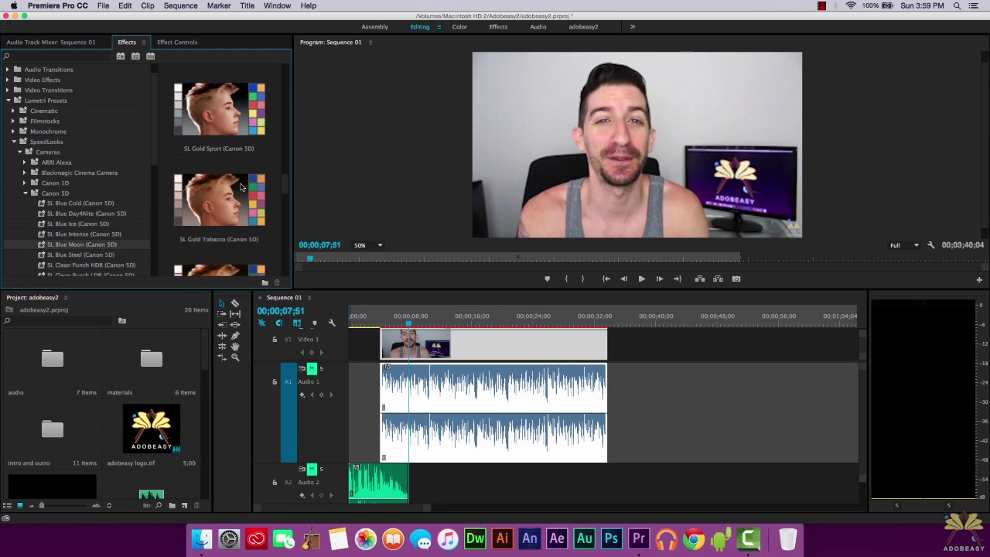
{"action": "left_click", "coordinate": [239, 197]}
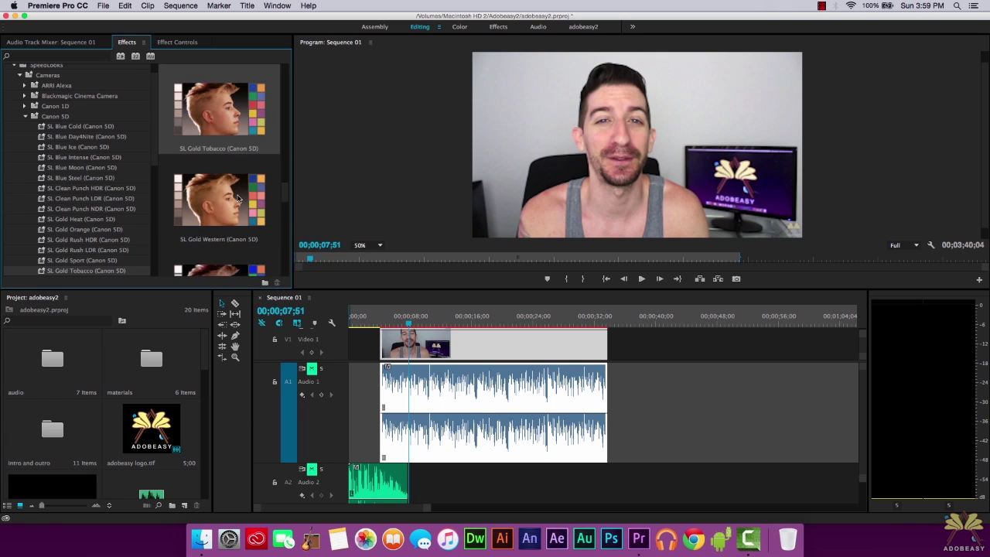
{"action": "key", "text": "Down"}
{"action": "left_click_drag", "start_coordinate": [231, 208], "coordinate": [569, 352]}
{"action": "mouse_move", "coordinate": [422, 323]}
{"action": "left_mouse_down"}
{"action": "mouse_move", "coordinate": [434, 327]}
{"action": "mouse_move", "coordinate": [410, 317]}
{"action": "left_mouse_up"}
{"action": "left_click", "coordinate": [401, 226]}
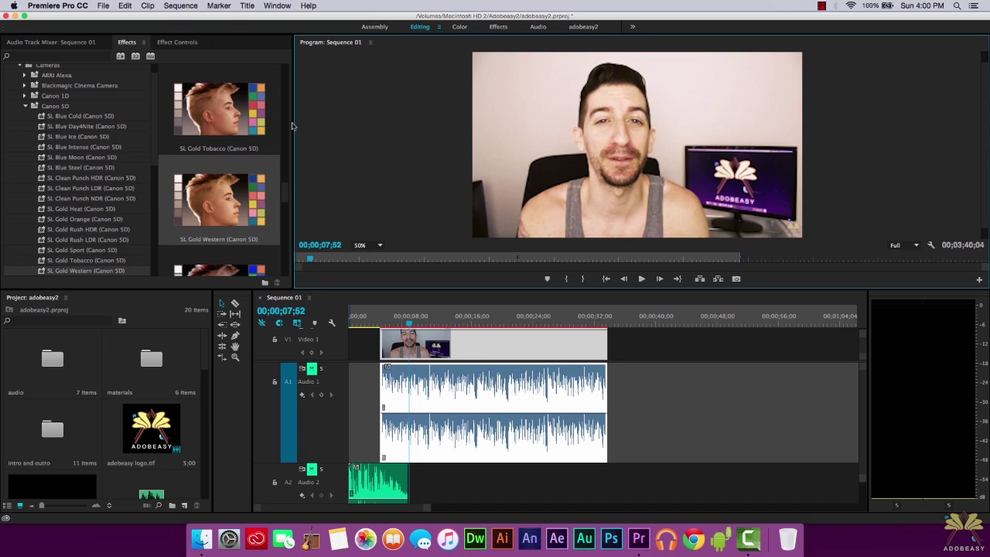
Step: Split the adobeasy.m4v clip at 00;00;07;52, add a Cube Spin transition at the cut, and play it back
{"action": "left_click", "coordinate": [24, 106]}
{"action": "left_click", "coordinate": [20, 65]}
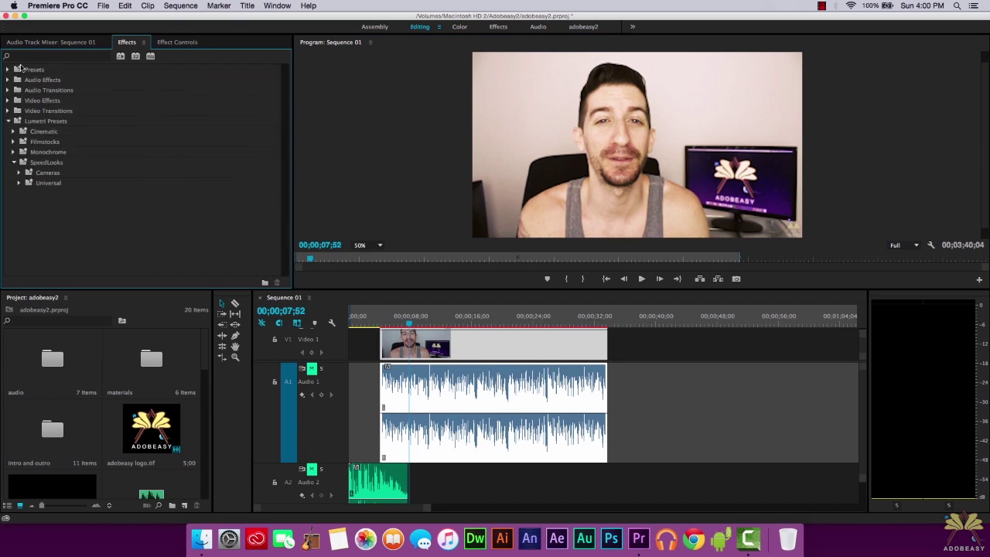
{"action": "key", "text": "super+k"}
{"action": "left_click", "coordinate": [7, 110]}
{"action": "left_click", "coordinate": [14, 121]}
{"action": "left_click_drag", "start_coordinate": [50, 132], "coordinate": [414, 354]}
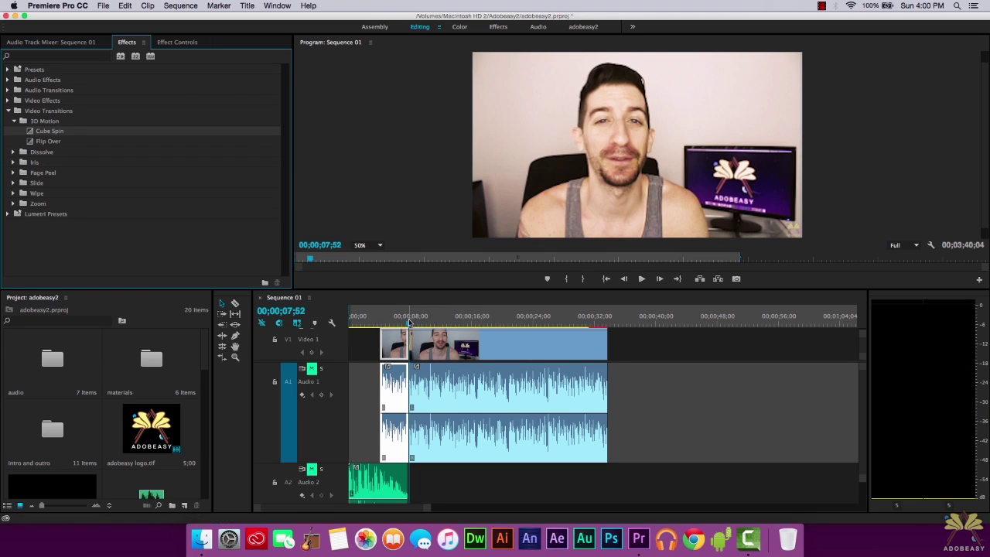
{"action": "left_click", "coordinate": [412, 325]}
{"action": "key", "text": "space"}
{"action": "left_click", "coordinate": [412, 325]}
{"action": "key", "text": "space"}
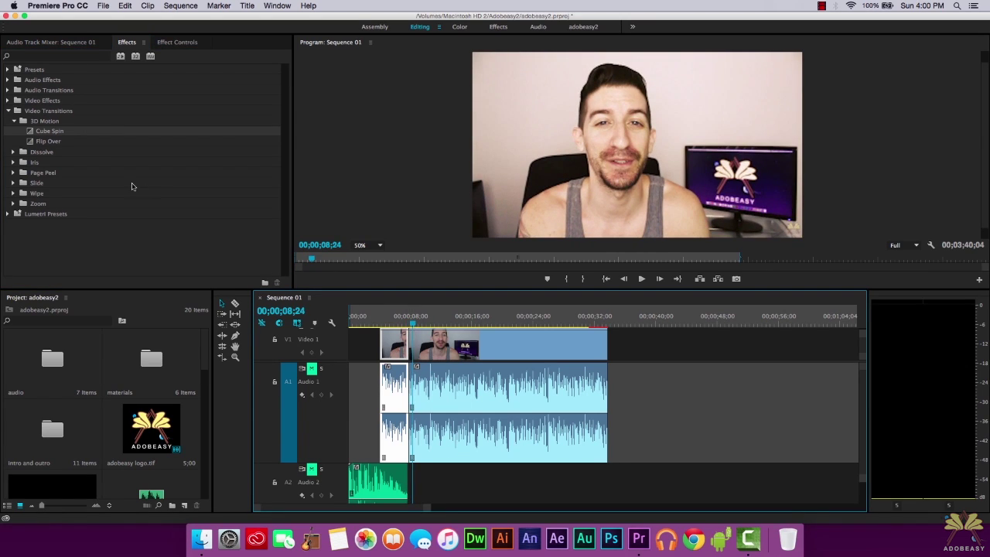
Step: Try the Dip to Black dissolve at the cut between the two adobeasy.m4v pieces
{"action": "left_click", "coordinate": [12, 152]}
{"action": "left_click", "coordinate": [56, 174]}
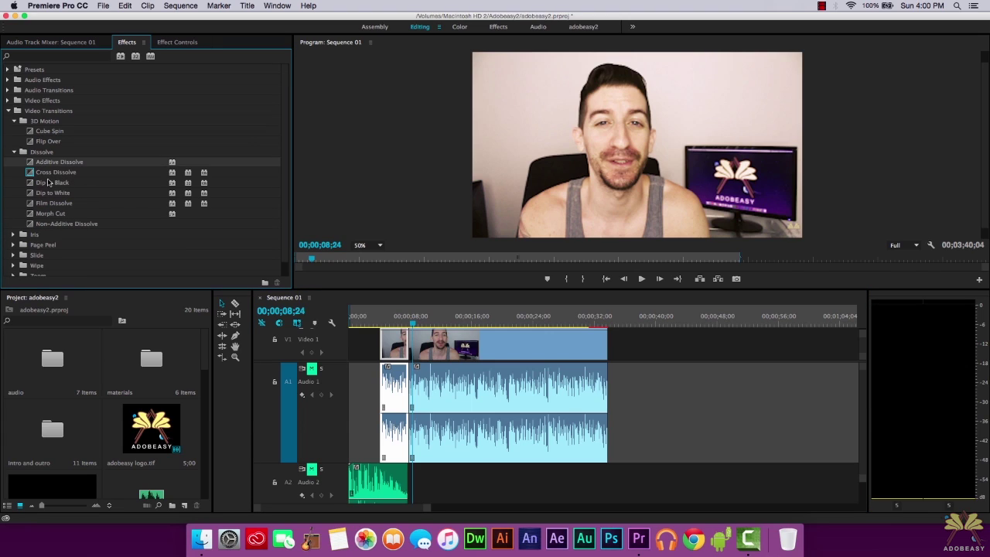
{"action": "left_click", "coordinate": [46, 183]}
{"action": "left_click", "coordinate": [34, 174]}
{"action": "left_click", "coordinate": [34, 186]}
{"action": "left_click_drag", "start_coordinate": [33, 184], "coordinate": [412, 324]}
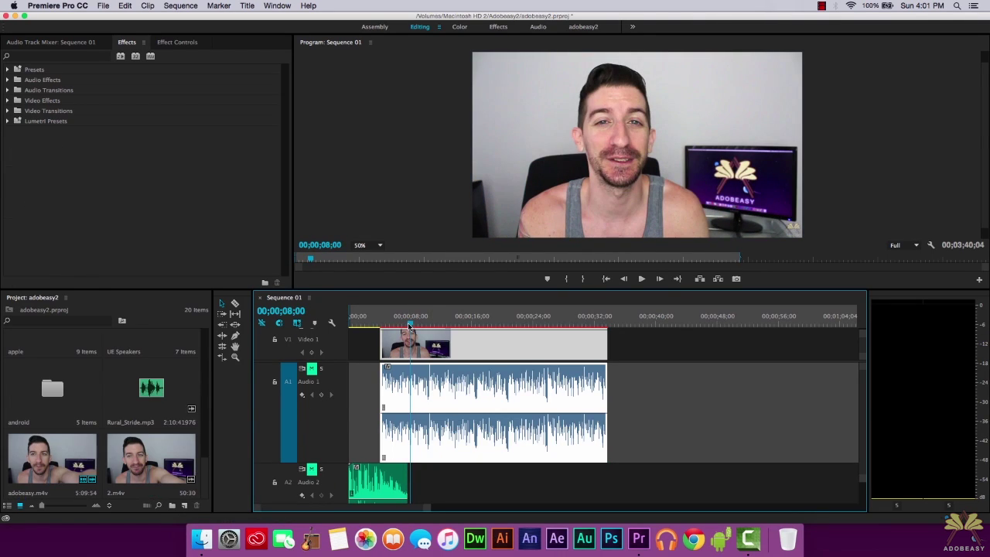
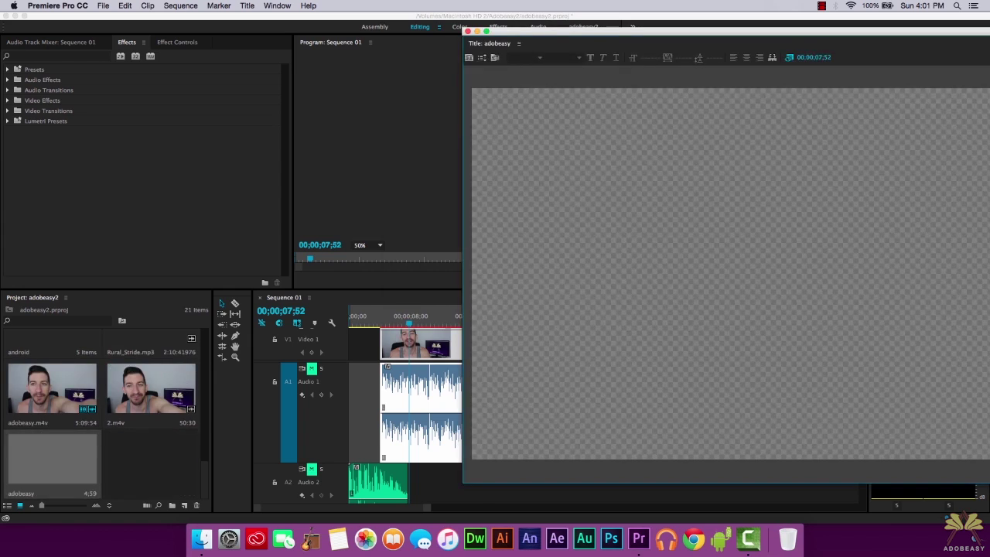
Step: Add the text "adobeasy" to the new title, apply the gold Hobo Std style, and move it within the frame
{"action": "left_click_drag", "start_coordinate": [642, 33], "coordinate": [272, 66]}
{"action": "left_click", "coordinate": [420, 178]}
{"action": "type", "text": "adobeasy"}
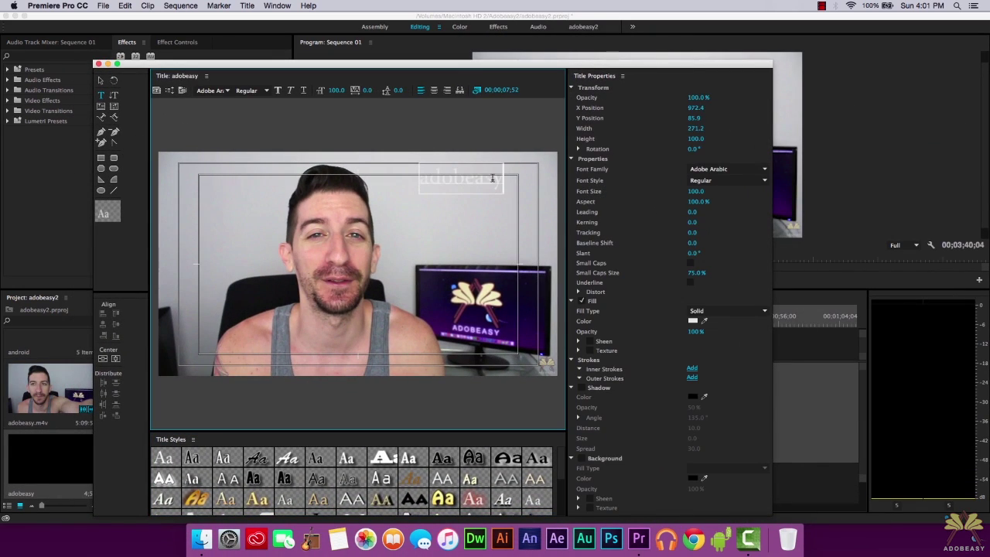
{"action": "left_click", "coordinate": [193, 496]}
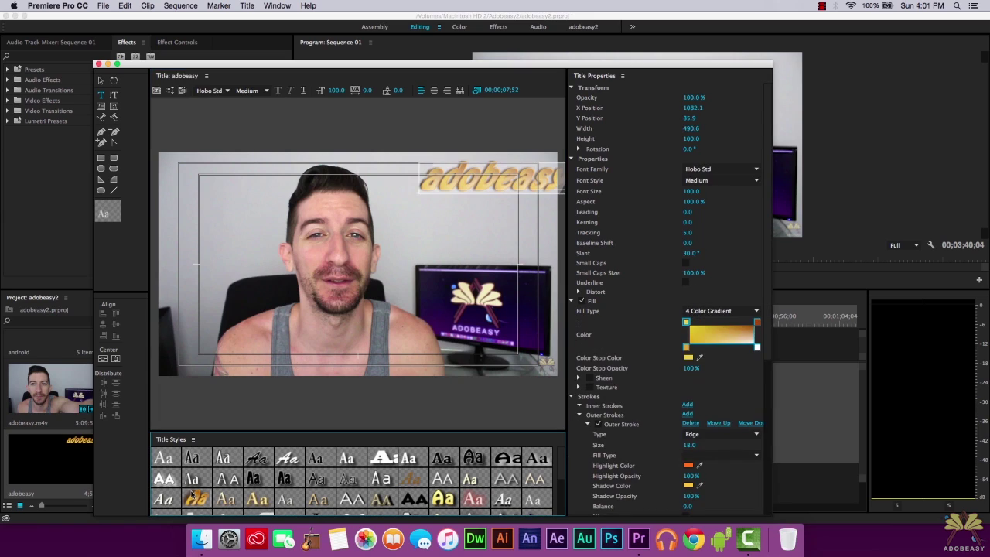
{"action": "left_click", "coordinate": [100, 80]}
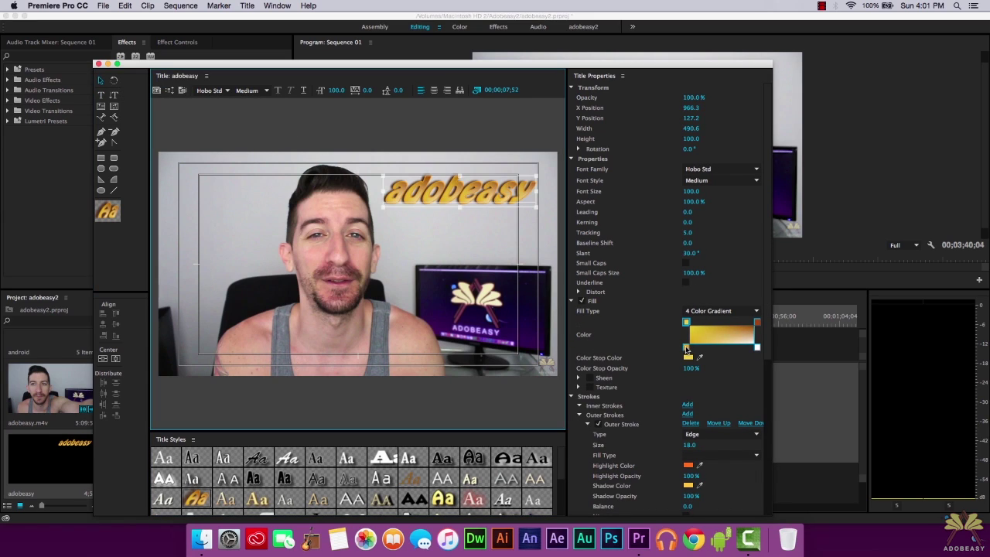
Step: Set the lower-left stop of the title's four-colour gradient to purple 7E09EB and move the text to X 941.5, Y 180.2
{"action": "double_click", "coordinate": [686, 348]}
{"action": "left_click", "coordinate": [519, 226]}
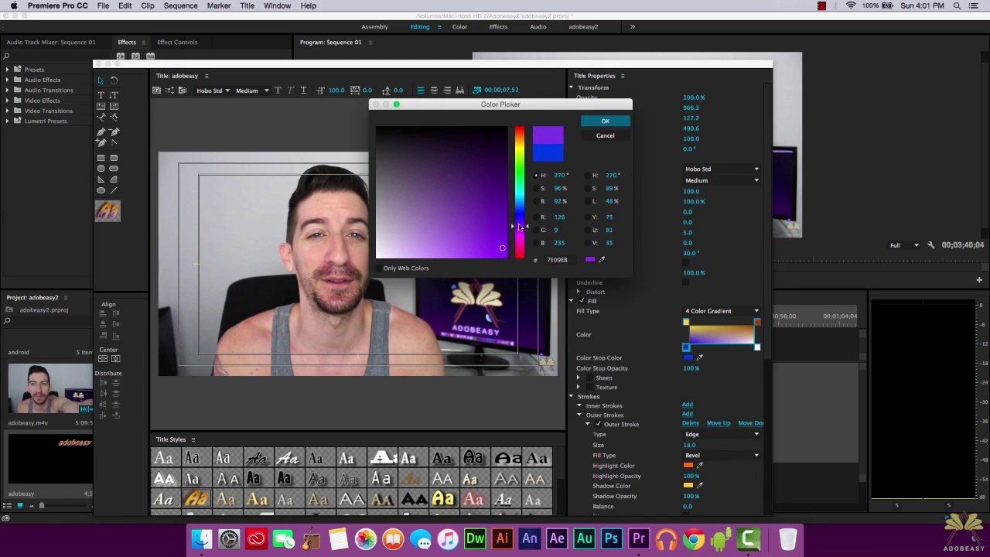
{"action": "left_click", "coordinate": [605, 121]}
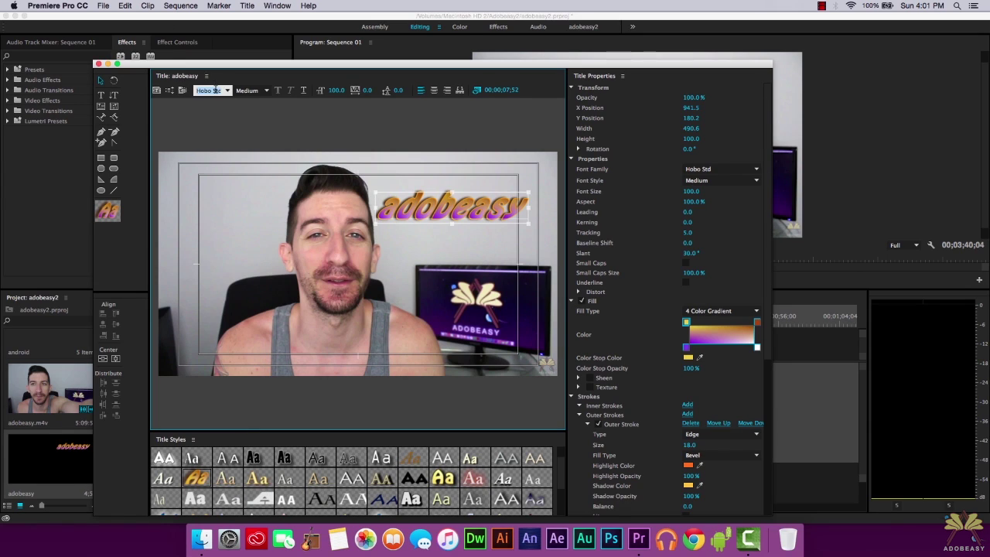
{"action": "left_click", "coordinate": [219, 89]}
{"action": "left_click", "coordinate": [387, 114]}
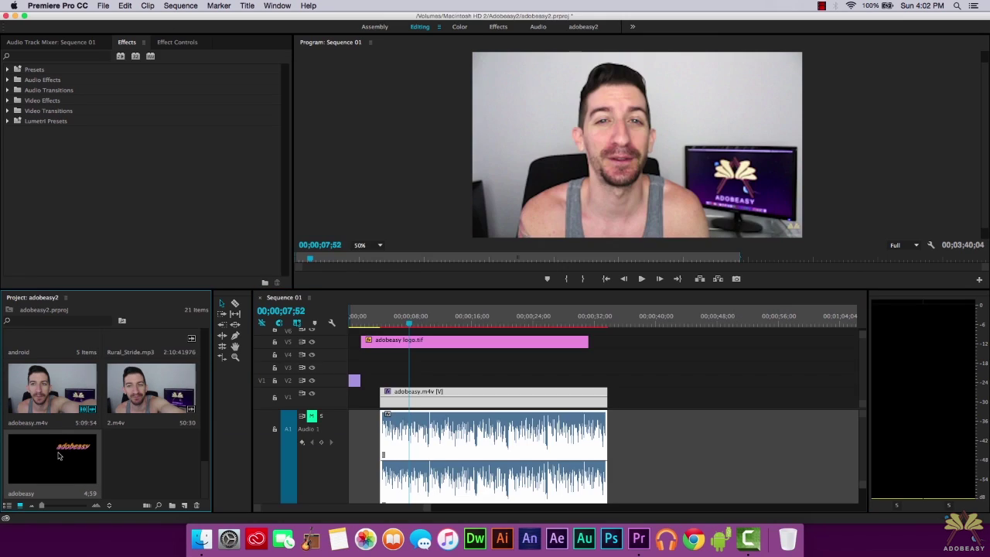
Step: Place the adobeasy title on track V2 at 00;00;07;52 and display its effect controls
{"action": "left_click_drag", "start_coordinate": [61, 457], "coordinate": [416, 379]}
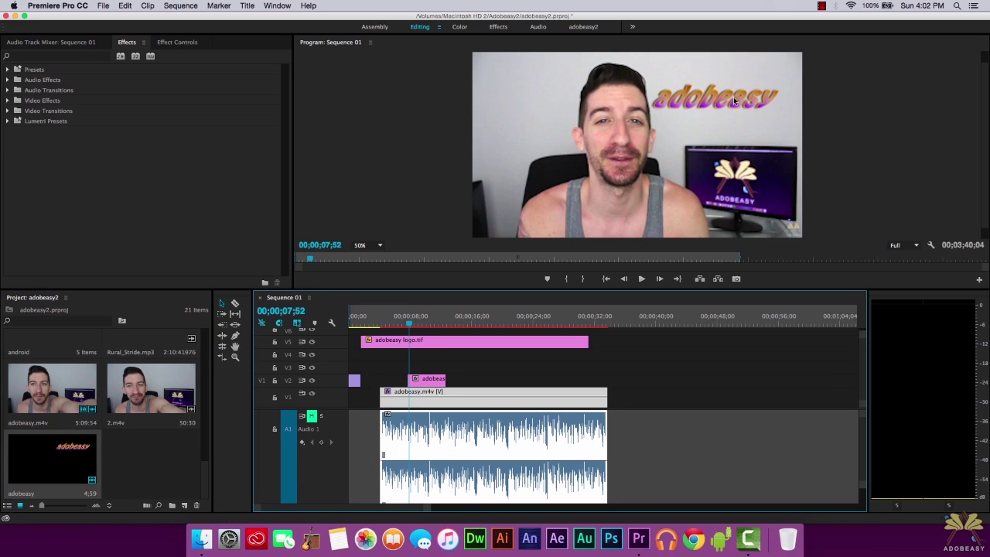
{"action": "left_click", "coordinate": [420, 381]}
{"action": "left_click", "coordinate": [172, 43]}
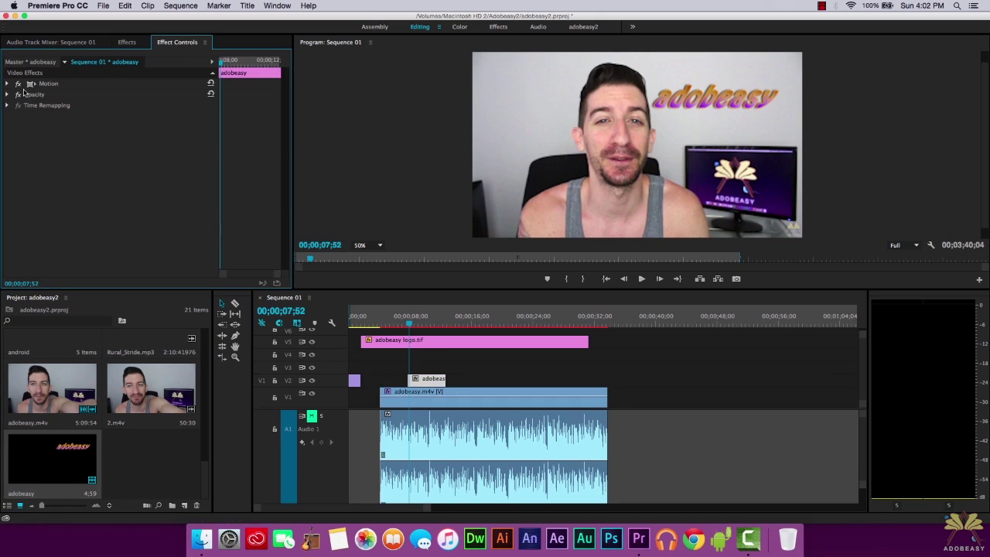
{"action": "left_click", "coordinate": [277, 5]}
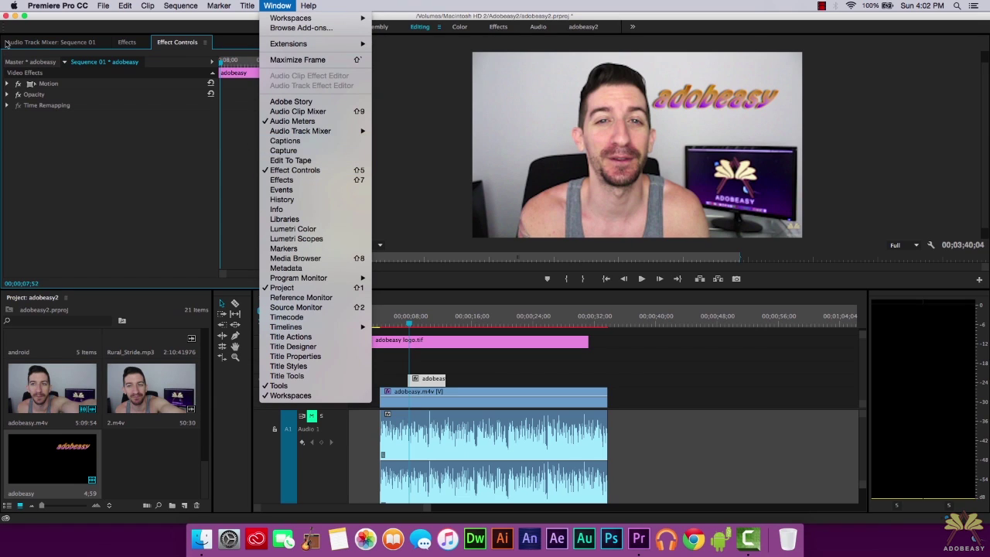
Step: Keyframe the adobeasy title's Scale at 64 at 00;00;07;47 and move the title to Position 763, 330
{"action": "left_click", "coordinate": [8, 84]}
{"action": "key", "text": "super+s"}
{"action": "left_click_drag", "start_coordinate": [139, 96], "coordinate": [120, 106]}
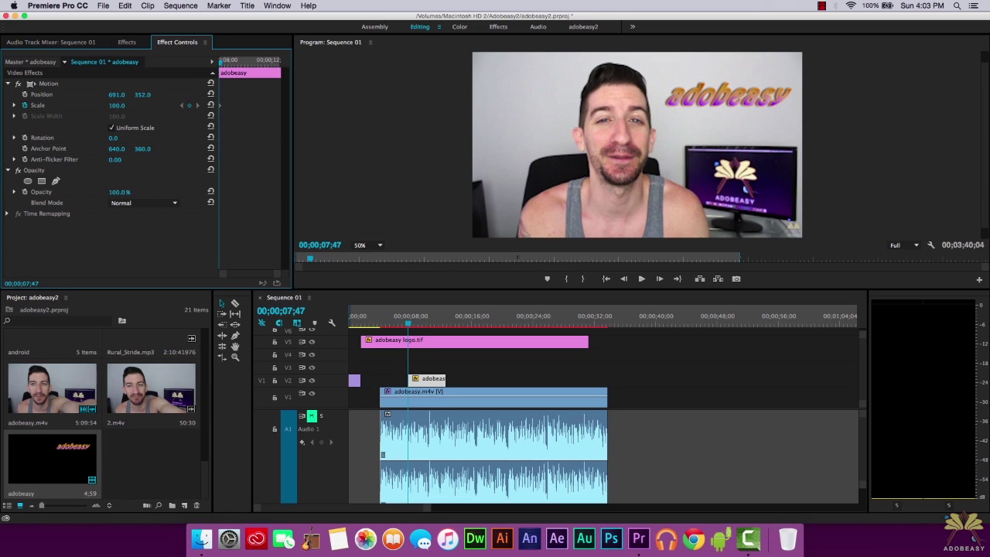
{"action": "left_click_drag", "start_coordinate": [116, 105], "coordinate": [121, 106]}
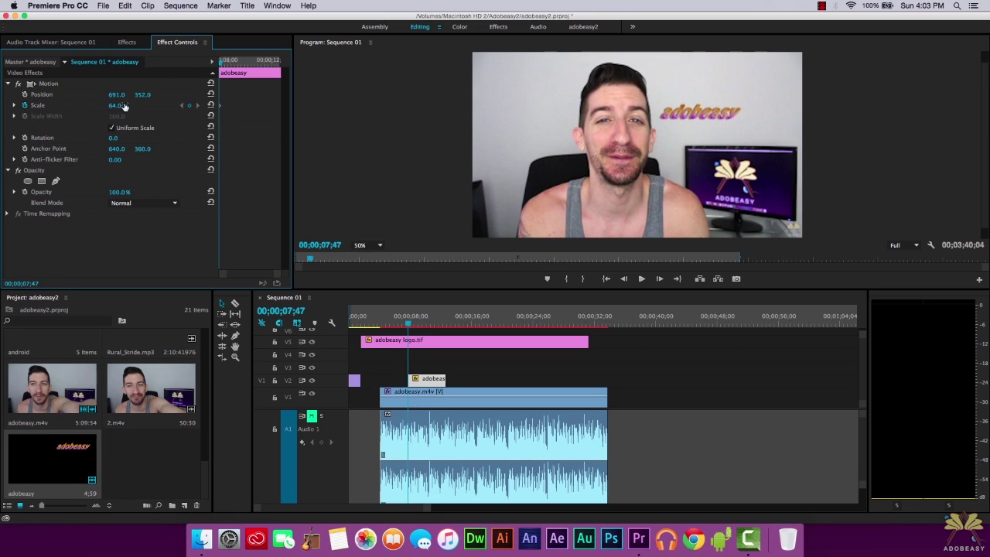
{"action": "left_click", "coordinate": [698, 114]}
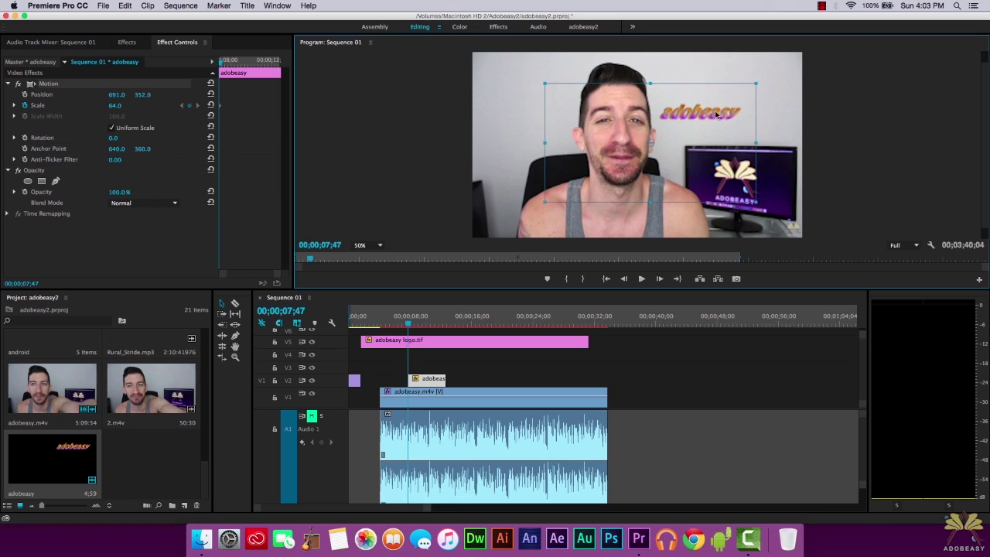
{"action": "mouse_move", "coordinate": [702, 116]}
{"action": "left_mouse_down"}
{"action": "mouse_move", "coordinate": [731, 107]}
{"action": "mouse_move", "coordinate": [721, 110]}
{"action": "left_mouse_up"}
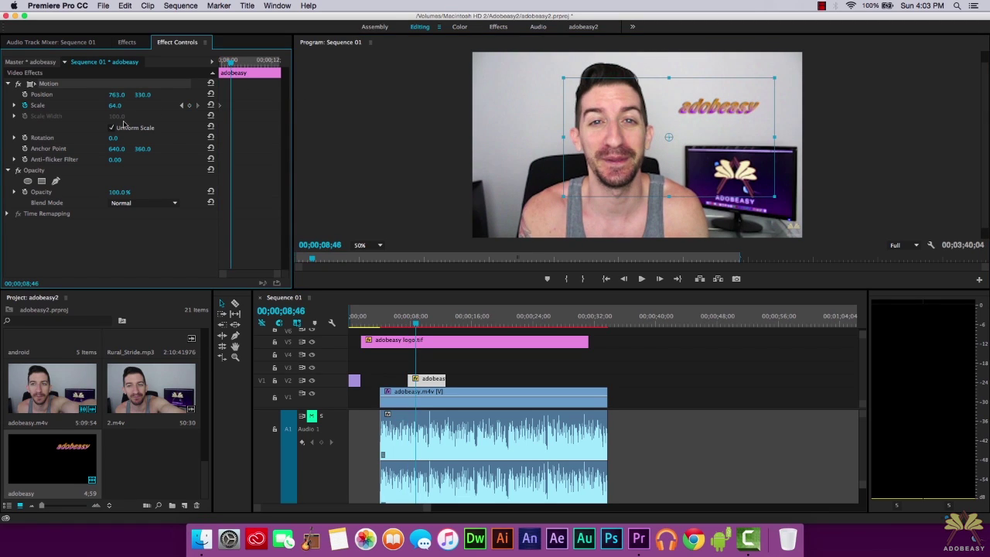
Step: Add a Scale keyframe of 98 at 00;00;08;46 and move the adobeasy title to Position 695, 374
{"action": "left_click_drag", "start_coordinate": [115, 105], "coordinate": [141, 105]}
{"action": "left_click_drag", "start_coordinate": [773, 94], "coordinate": [755, 106]}
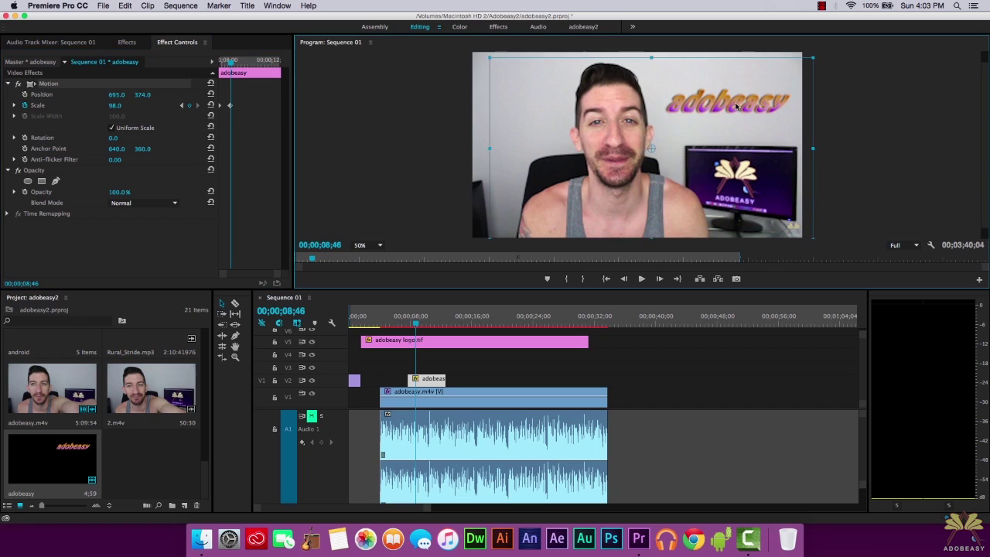
Step: Play back the adobeasy title's scale animation and return the playhead to the title's start at 00;00;07;47
{"action": "left_click_drag", "start_coordinate": [230, 63], "coordinate": [205, 67]}
{"action": "key", "text": "space"}
{"action": "key", "text": "space"}
{"action": "key", "text": "Up"}
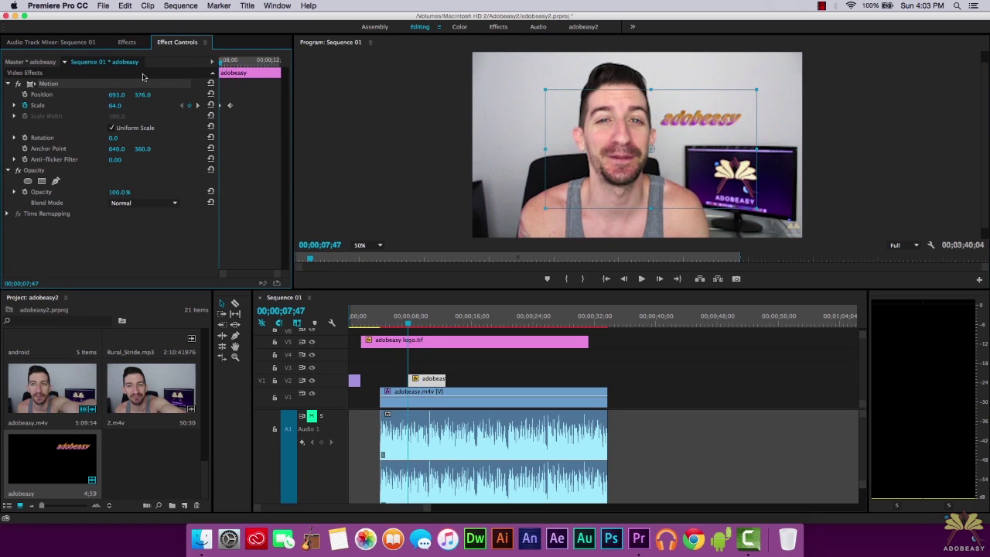
Step: Turn on Opacity keyframing for the adobeasy title at 00;00;07;47 and make the title fully transparent there
{"action": "left_click", "coordinate": [24, 192]}
{"action": "left_click_drag", "start_coordinate": [225, 62], "coordinate": [229, 62]}
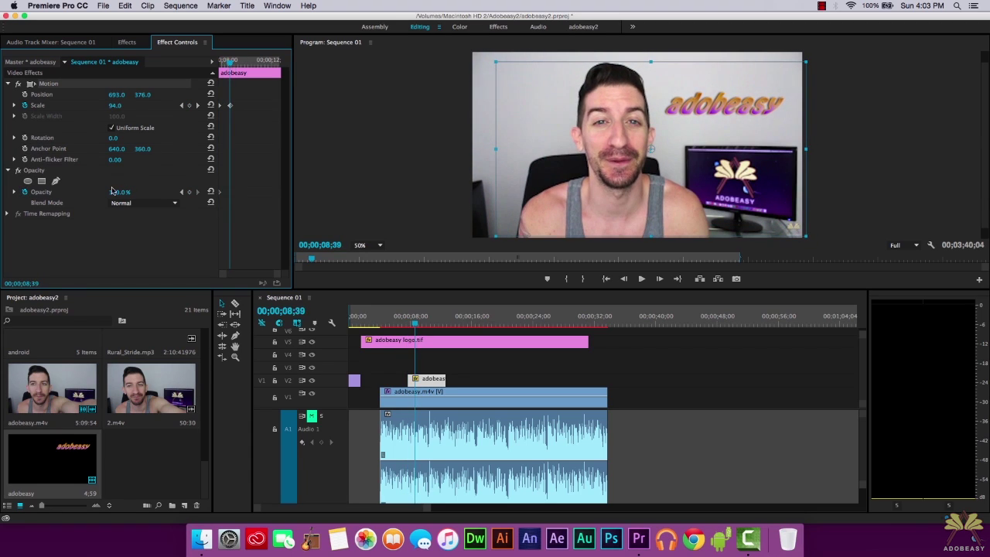
{"action": "left_click", "coordinate": [220, 63]}
{"action": "left_click_drag", "start_coordinate": [121, 192], "coordinate": [43, 193]}
Step: Add an Opacity keyframe of 100% to the adobeasy title at 00;00;08;46
{"action": "left_click_drag", "start_coordinate": [224, 65], "coordinate": [230, 65]}
{"action": "left_click", "coordinate": [123, 191]}
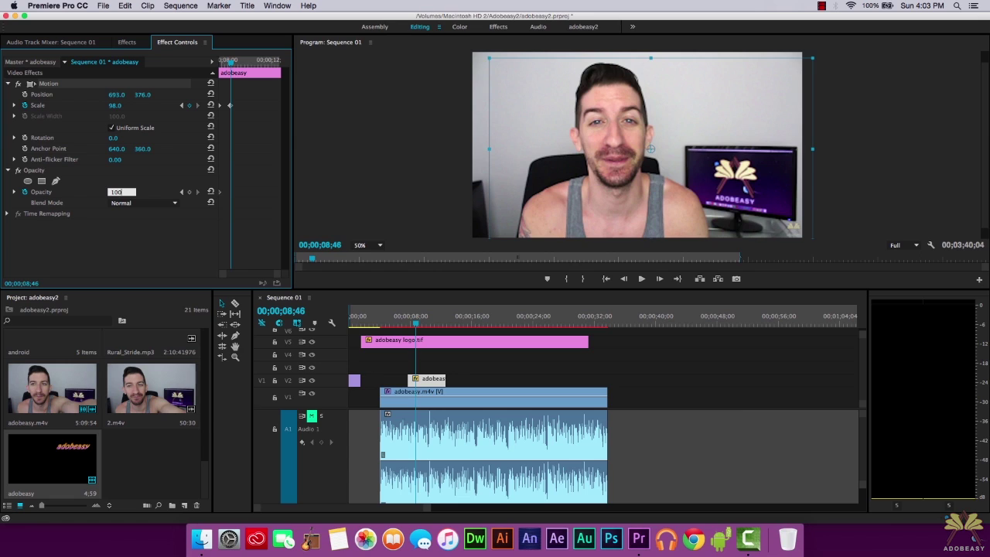
{"action": "key", "text": "Return"}
{"action": "mouse_move", "coordinate": [415, 324]}
{"action": "left_mouse_down"}
{"action": "mouse_move", "coordinate": [407, 325]}
{"action": "mouse_move", "coordinate": [416, 324]}
{"action": "left_mouse_up"}
{"action": "left_click", "coordinate": [349, 142]}
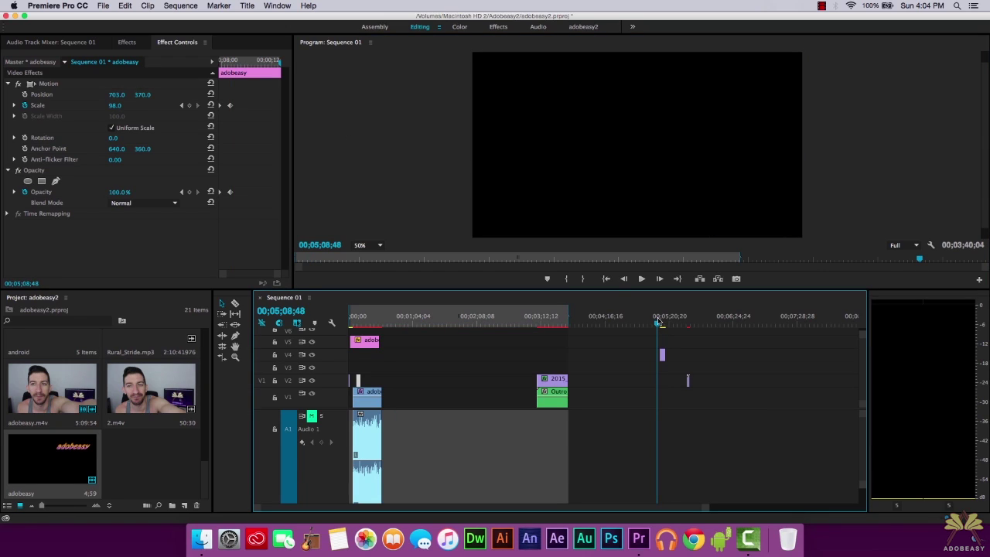
Step: Open the Jhene Aiko title on track V4 at 00;05;14;28 for editing
{"action": "left_click_drag", "start_coordinate": [658, 324], "coordinate": [663, 318]}
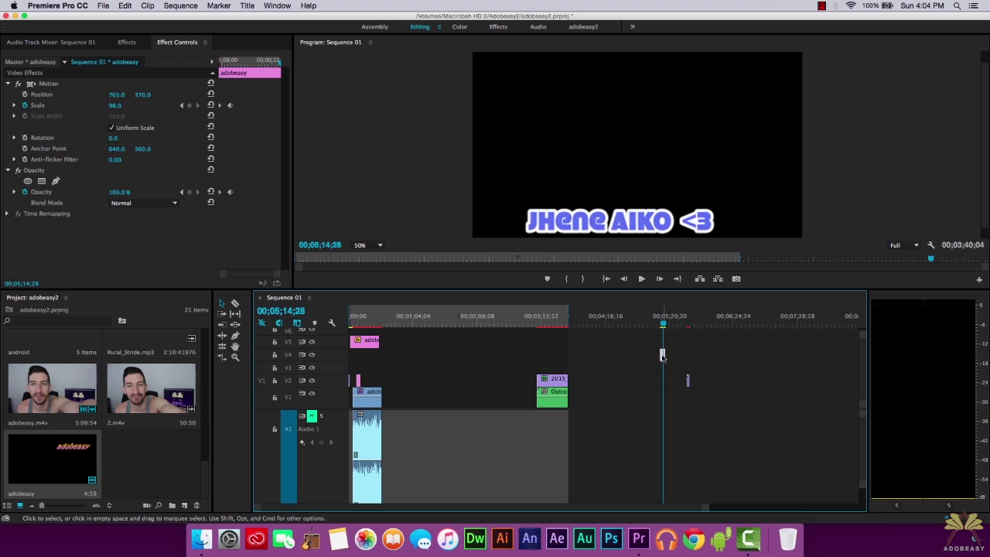
{"action": "double_click", "coordinate": [661, 354]}
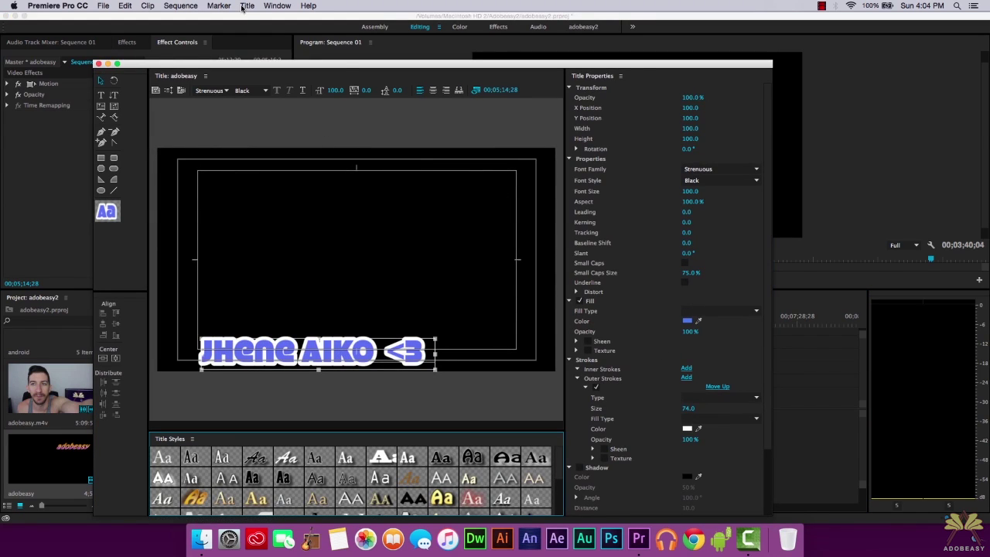
{"action": "left_click", "coordinate": [244, 7]}
{"action": "mouse_move", "coordinate": [271, 36]}
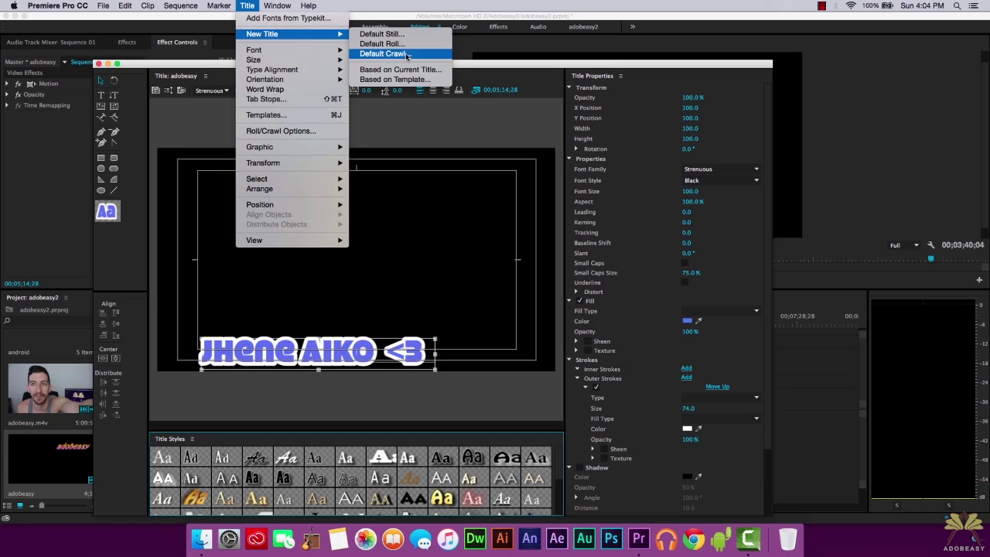
{"action": "left_click", "coordinate": [383, 54]}
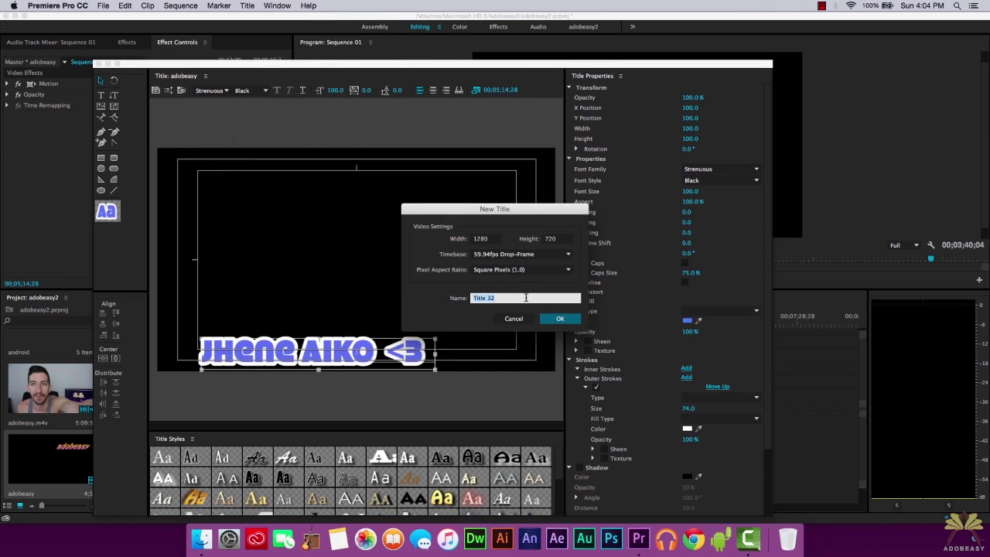
{"action": "left_click", "coordinate": [513, 318]}
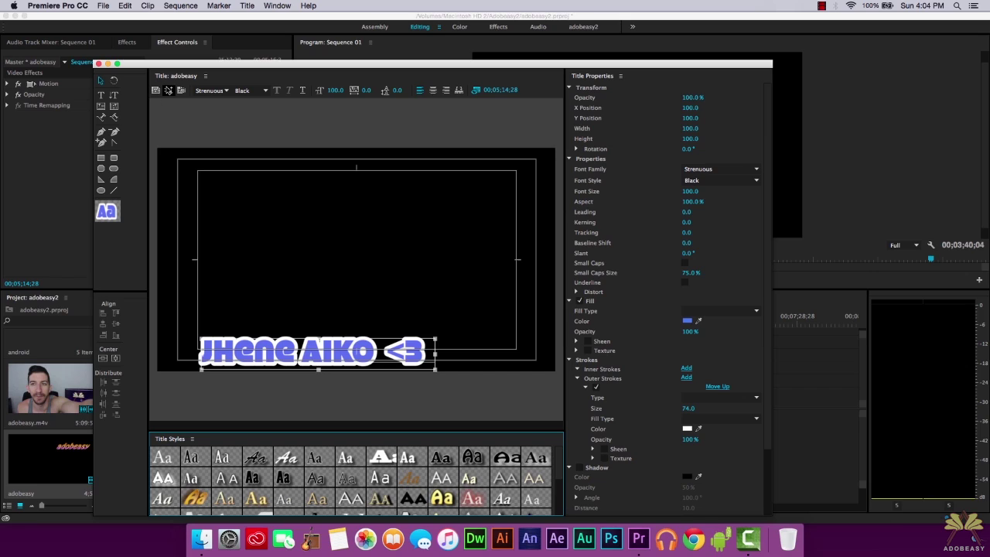
Step: Review the title's Roll/Crawl options, including its title type and off-screen timing
{"action": "left_click", "coordinate": [168, 90]}
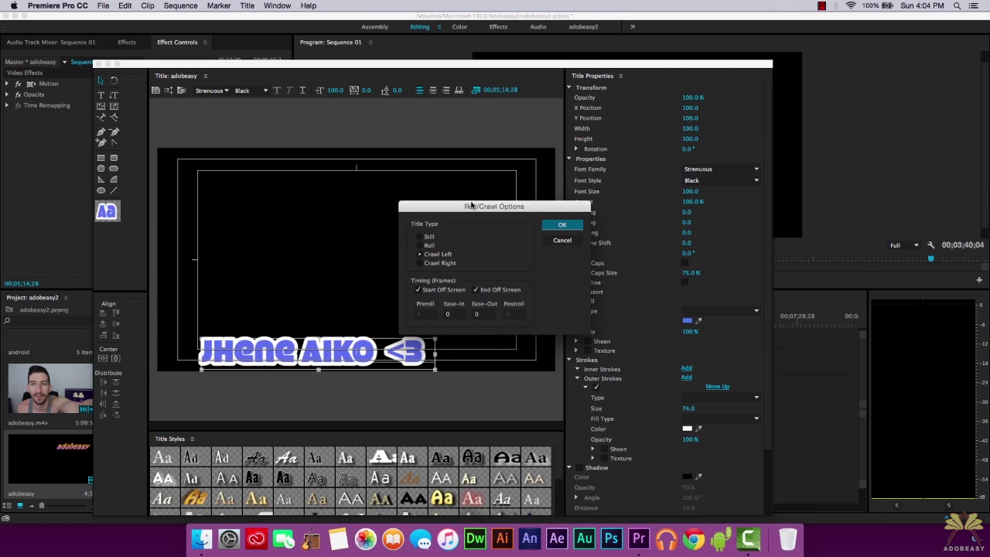
{"action": "left_click_drag", "start_coordinate": [470, 205], "coordinate": [371, 156]}
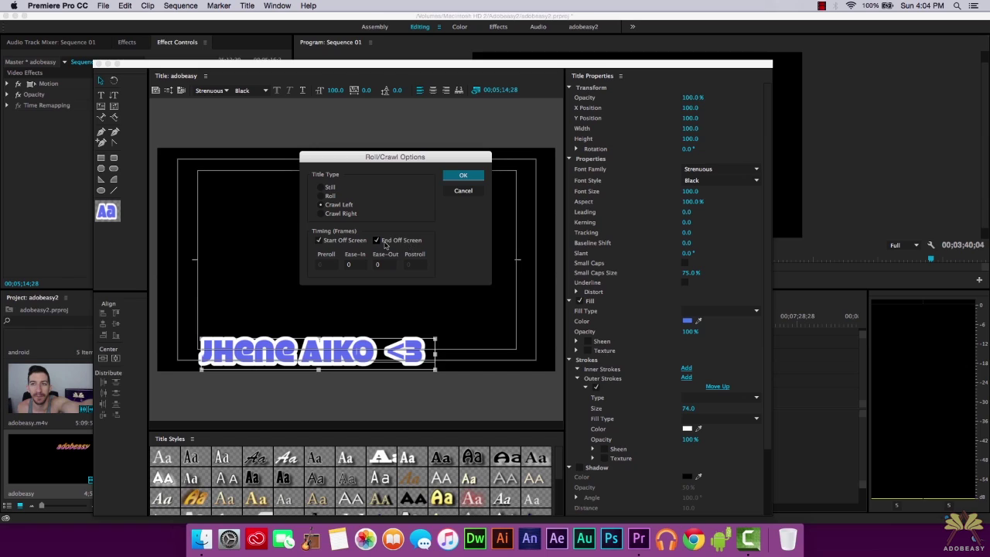
{"action": "key", "text": "Return"}
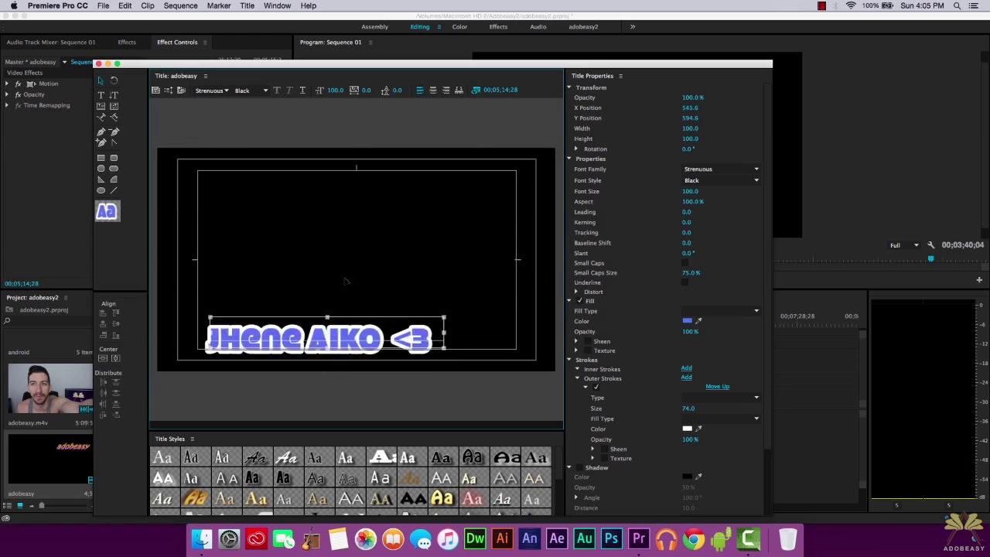
Step: Move the title text to X 593.7, Y 345.8 and insert a centred line reading adobeasy above the existing line
{"action": "left_click_drag", "start_coordinate": [369, 331], "coordinate": [384, 249]}
{"action": "double_click", "coordinate": [365, 258]}
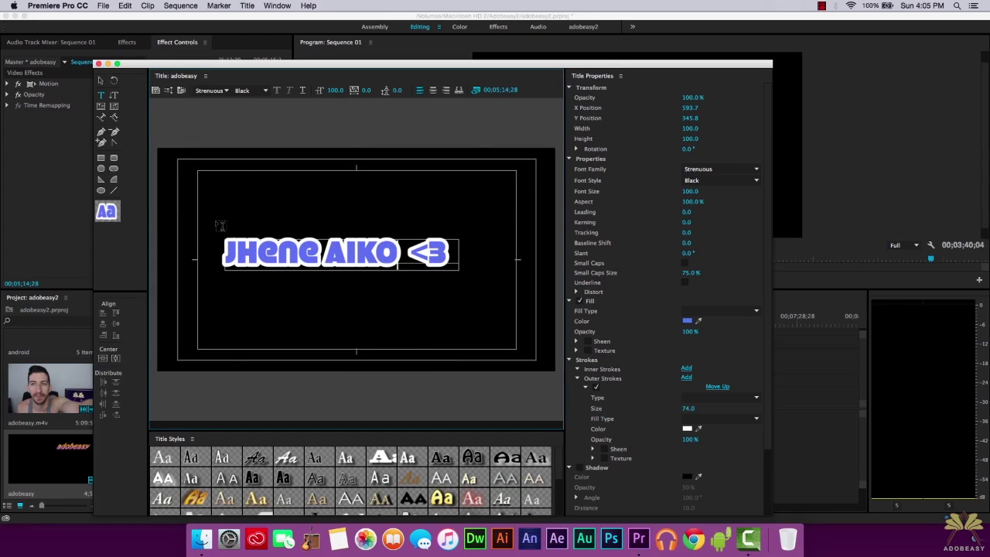
{"action": "left_click", "coordinate": [225, 246]}
{"action": "key", "text": "Return"}
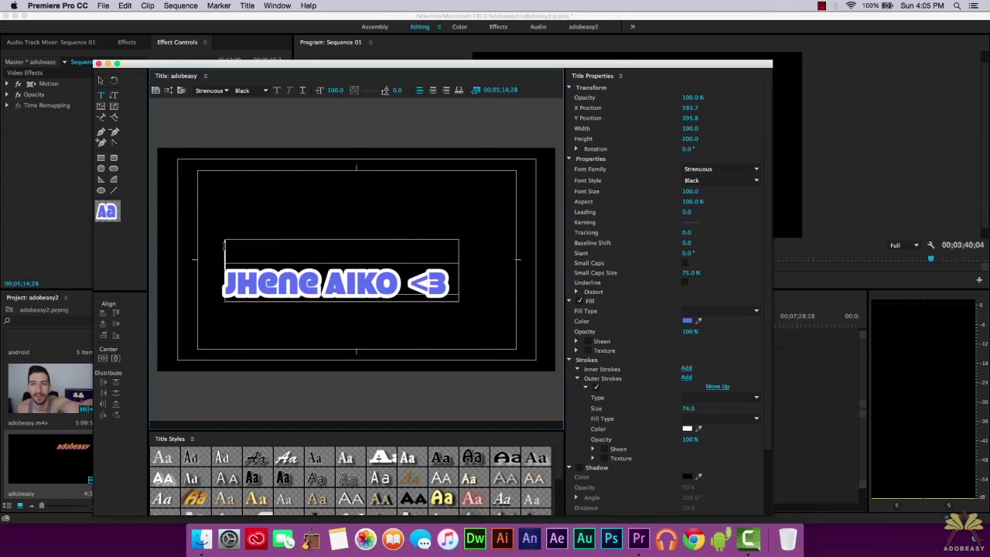
{"action": "key", "text": "Return"}
{"action": "type", "text": "adobeasy"}
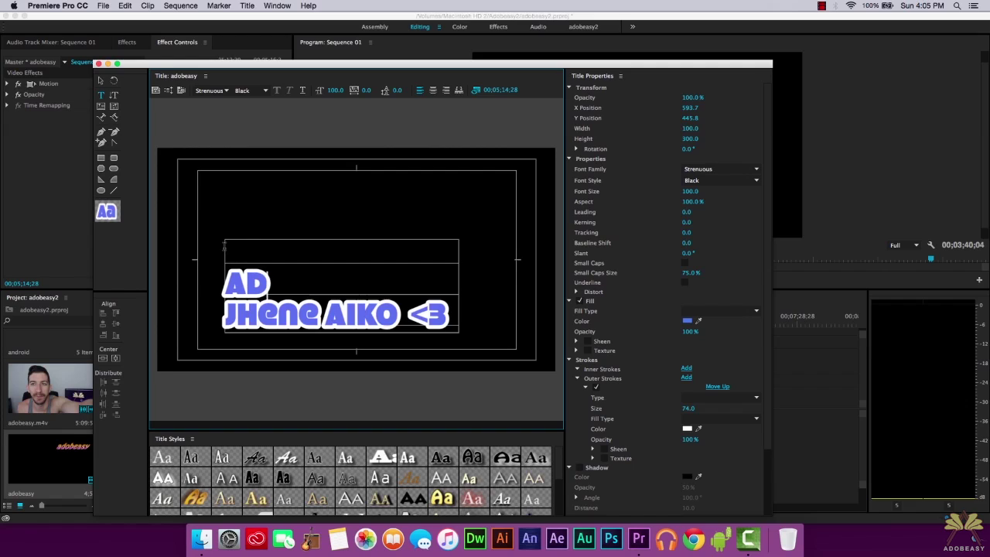
{"action": "key", "text": "Escape"}
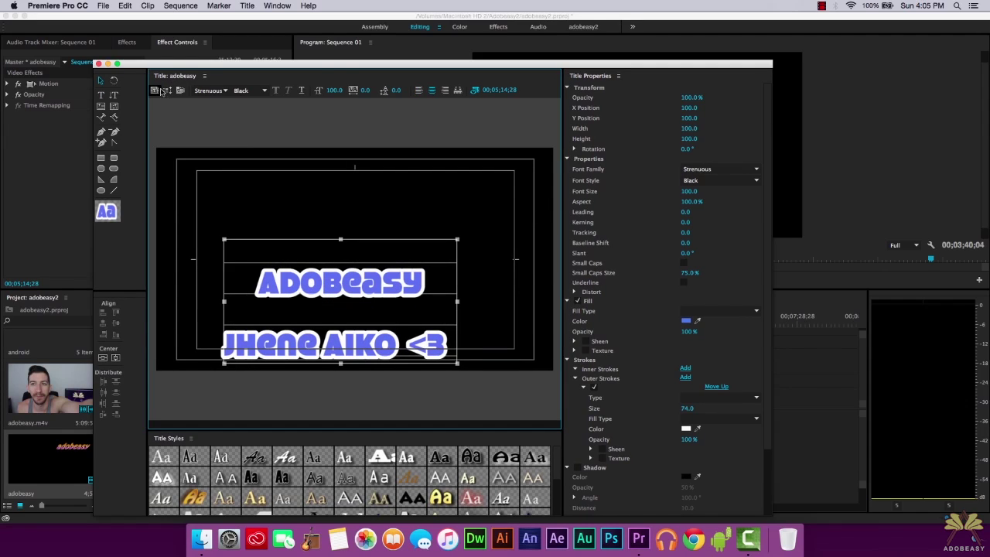
Step: Change the title type to Roll, starting and ending off screen, and close the title editor
{"action": "left_click", "coordinate": [156, 90]}
{"action": "left_click", "coordinate": [421, 245]}
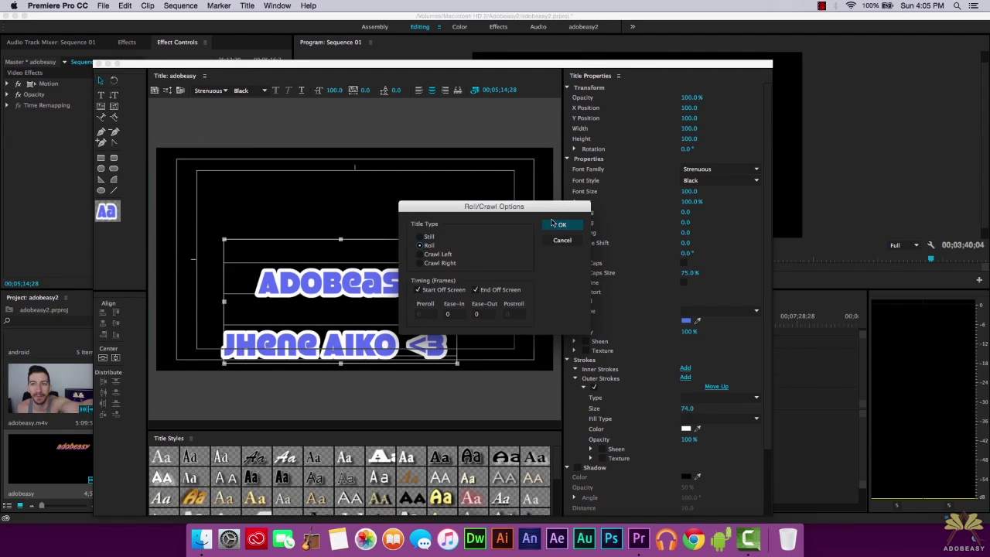
{"action": "left_click", "coordinate": [560, 225]}
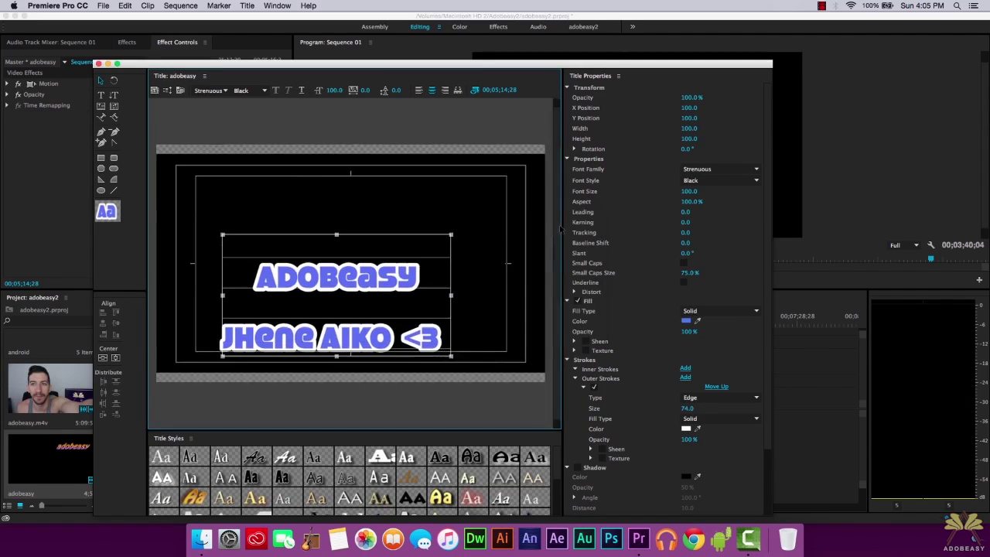
{"action": "left_click", "coordinate": [98, 64]}
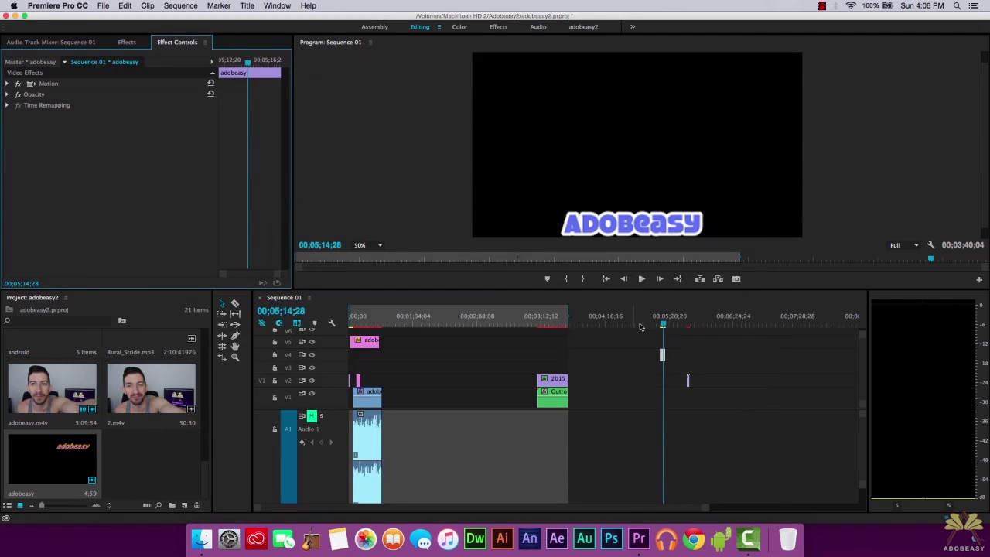
Step: Try lengthening the title clip on track V4 and undo the recent title edits
{"action": "left_click_drag", "start_coordinate": [663, 326], "coordinate": [685, 326]}
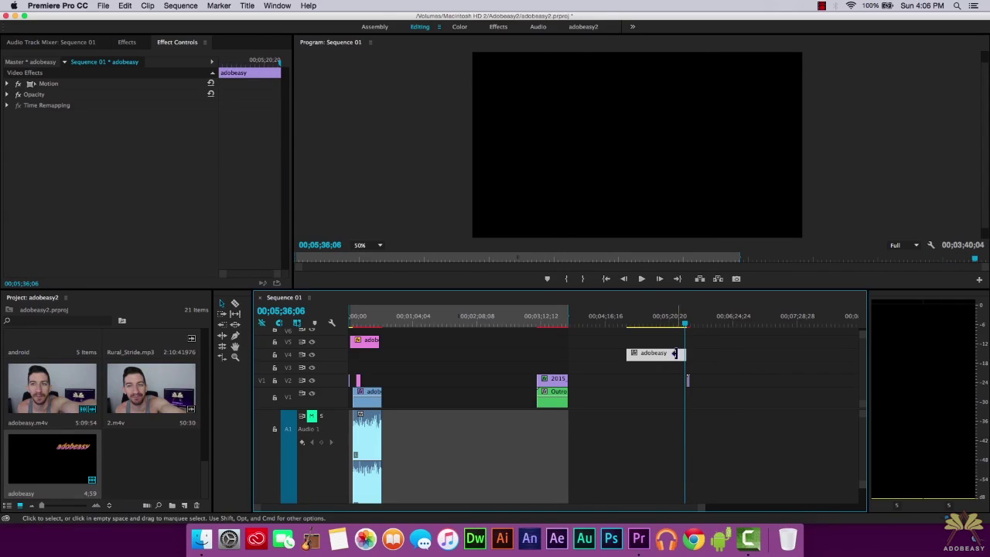
{"action": "key", "text": "super+z"}
Step: Look inside the nested Outro sequence near 00;03;23;06 and return to Sequence 01
{"action": "left_click", "coordinate": [548, 323]}
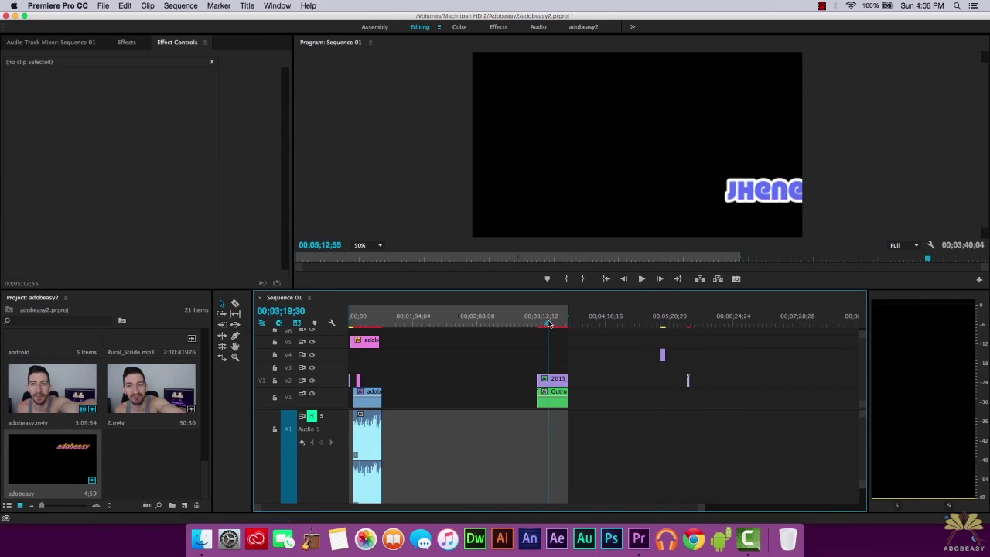
{"action": "left_click_drag", "start_coordinate": [550, 325], "coordinate": [551, 326]}
{"action": "double_click", "coordinate": [551, 396]}
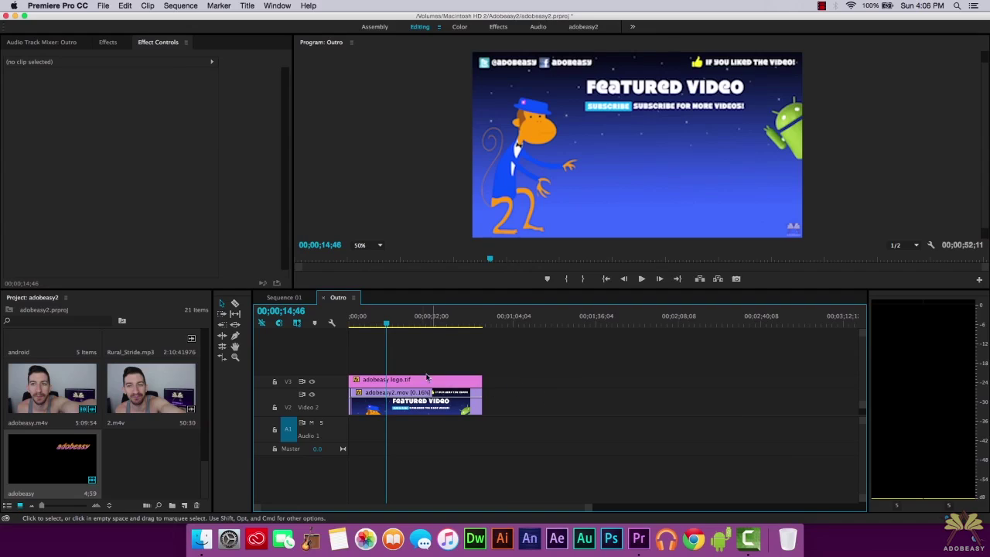
{"action": "left_click", "coordinate": [283, 298]}
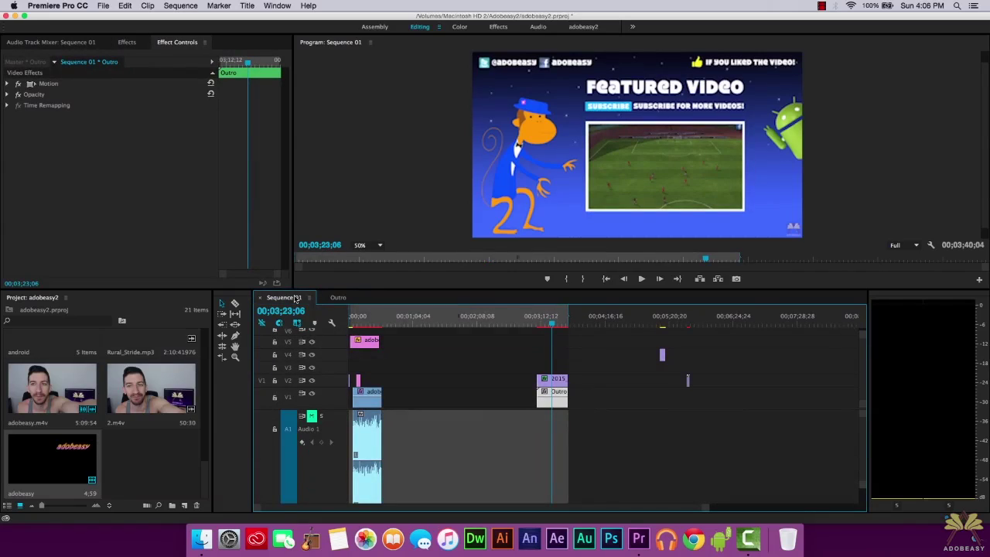
{"action": "left_click_drag", "start_coordinate": [513, 420], "coordinate": [583, 367]}
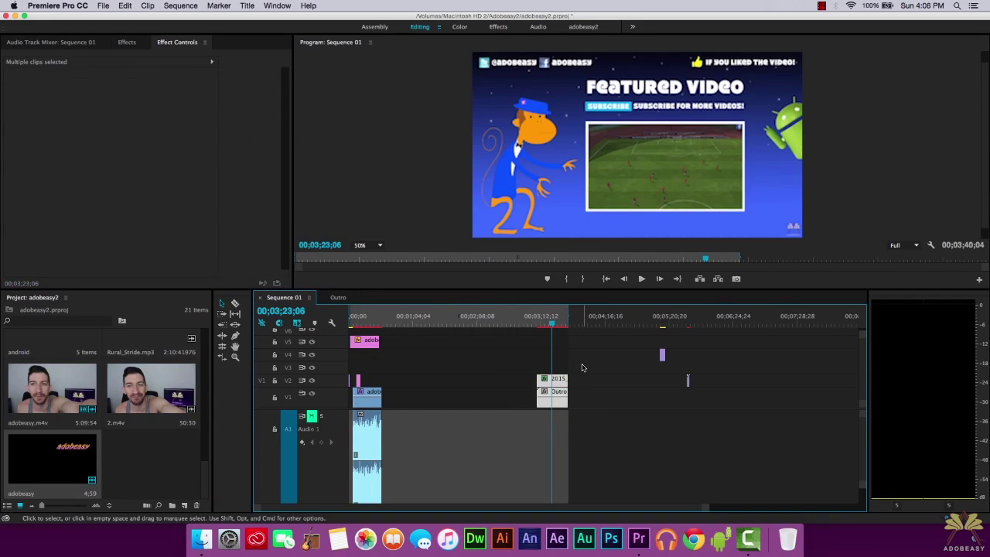
{"action": "right_click", "coordinate": [551, 389]}
{"action": "left_click", "coordinate": [570, 296]}
Step: Open the nested Outro sequence and scrub through its opening animation up to 00;00;01;15
{"action": "double_click", "coordinate": [549, 391]}
{"action": "left_click_drag", "start_coordinate": [377, 324], "coordinate": [349, 323]}
{"action": "mouse_move", "coordinate": [542, 508]}
{"action": "left_mouse_down"}
{"action": "mouse_move", "coordinate": [619, 509]}
{"action": "mouse_move", "coordinate": [551, 508]}
{"action": "left_mouse_up"}
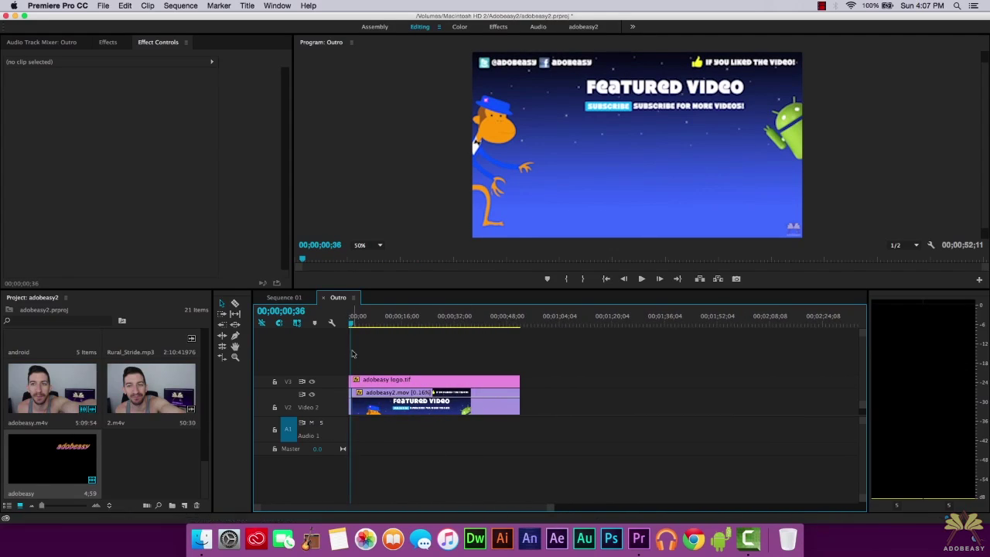
{"action": "left_click", "coordinate": [349, 323]}
{"action": "left_click_drag", "start_coordinate": [550, 508], "coordinate": [499, 503]}
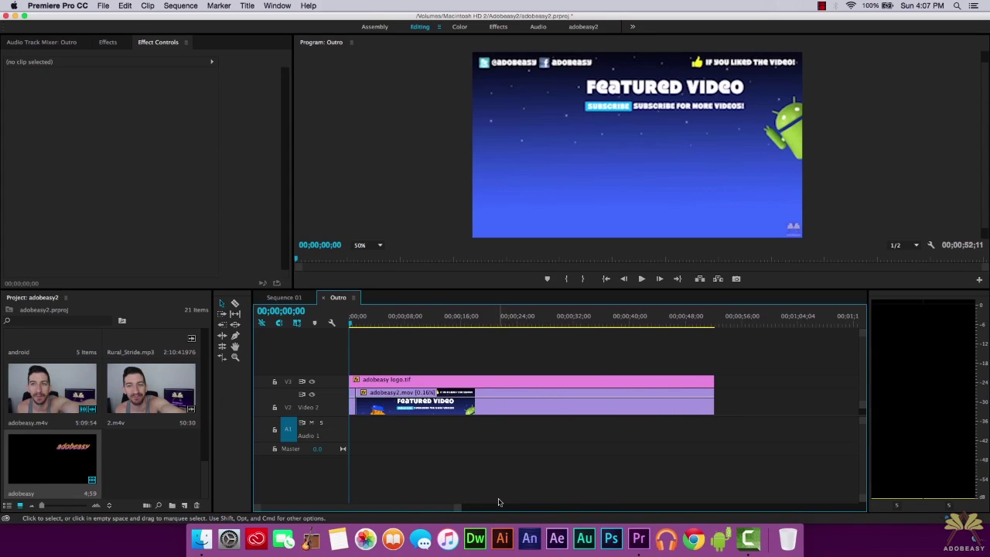
{"action": "mouse_move", "coordinate": [353, 323]}
{"action": "left_mouse_down"}
{"action": "mouse_move", "coordinate": [340, 325]}
{"action": "mouse_move", "coordinate": [358, 325]}
{"action": "left_mouse_up"}
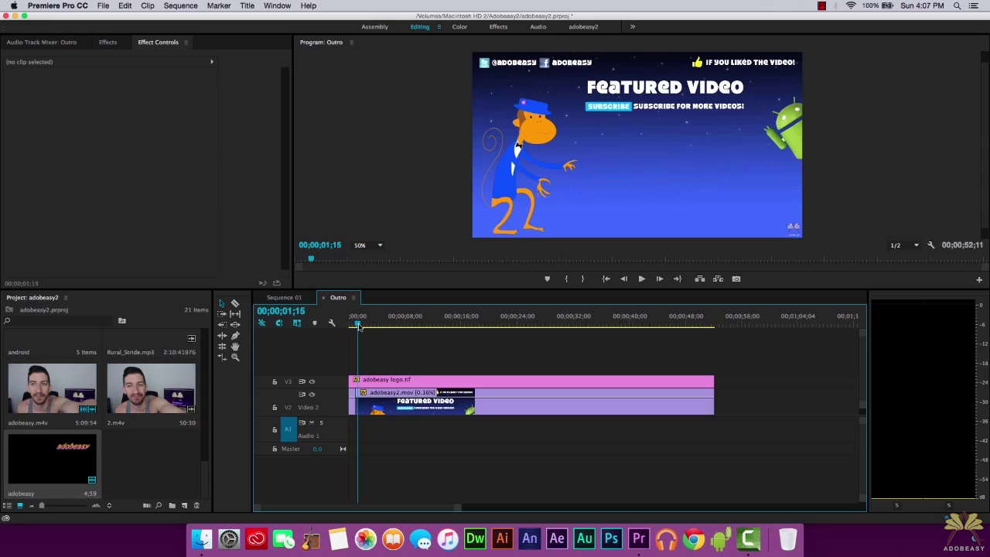
Step: Check the speed and duration of the short opening adobeasy2.mov clip on track V2
{"action": "left_click", "coordinate": [353, 397]}
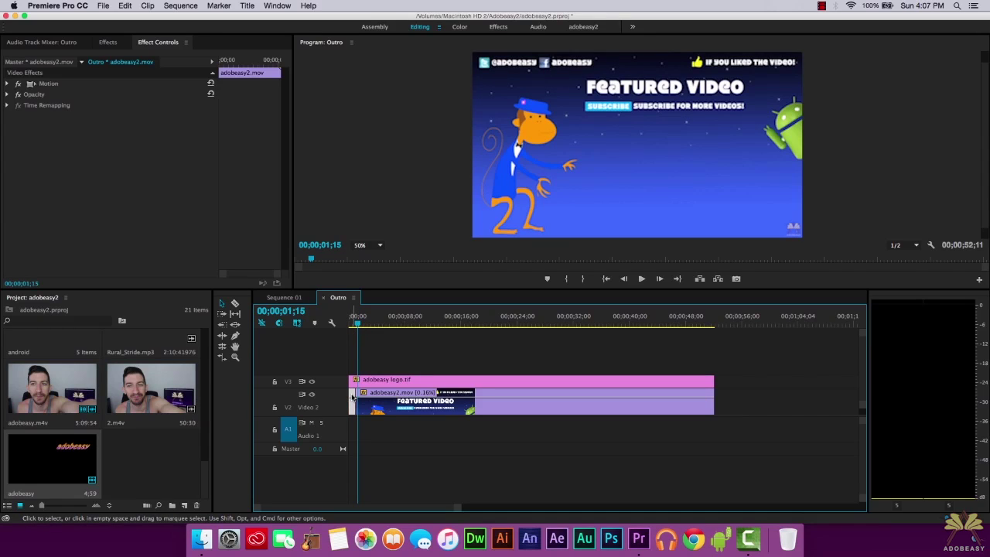
{"action": "right_click", "coordinate": [352, 396]}
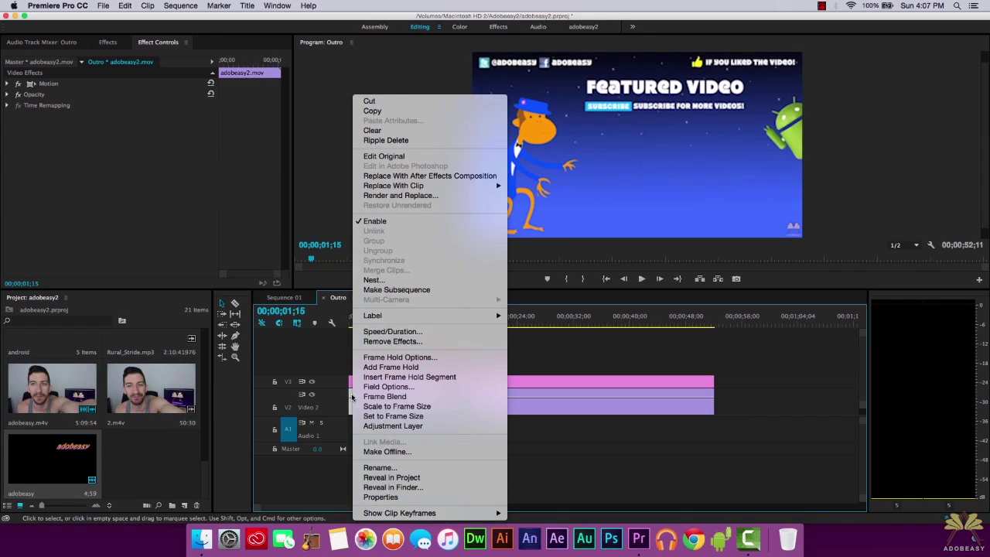
{"action": "left_click", "coordinate": [392, 331]}
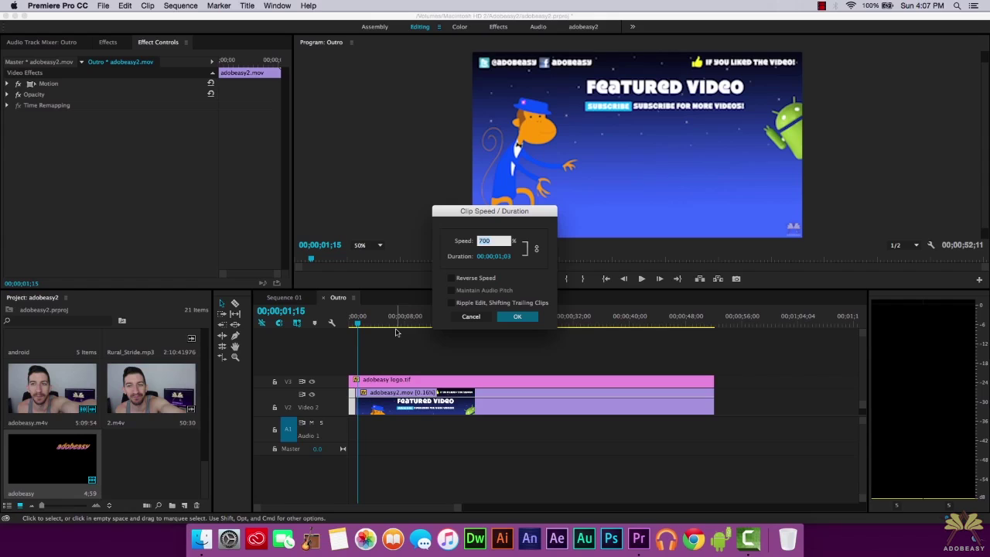
{"action": "left_click", "coordinate": [479, 317]}
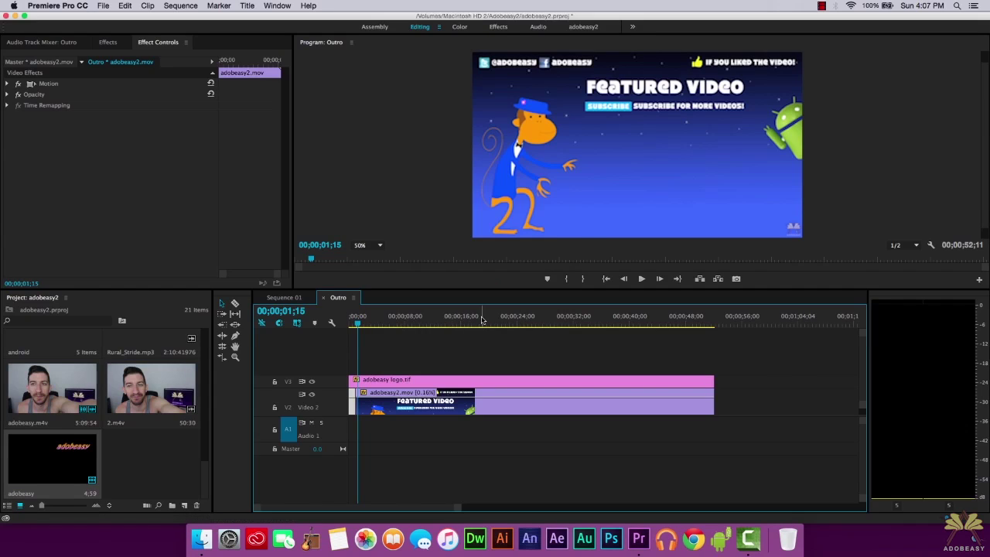
Step: Examine the adobeasy logo watermark in the Outro's lower corner at 100% preview magnification and select its clip
{"action": "left_click_drag", "start_coordinate": [363, 320], "coordinate": [372, 322]}
{"action": "left_click", "coordinate": [311, 382]}
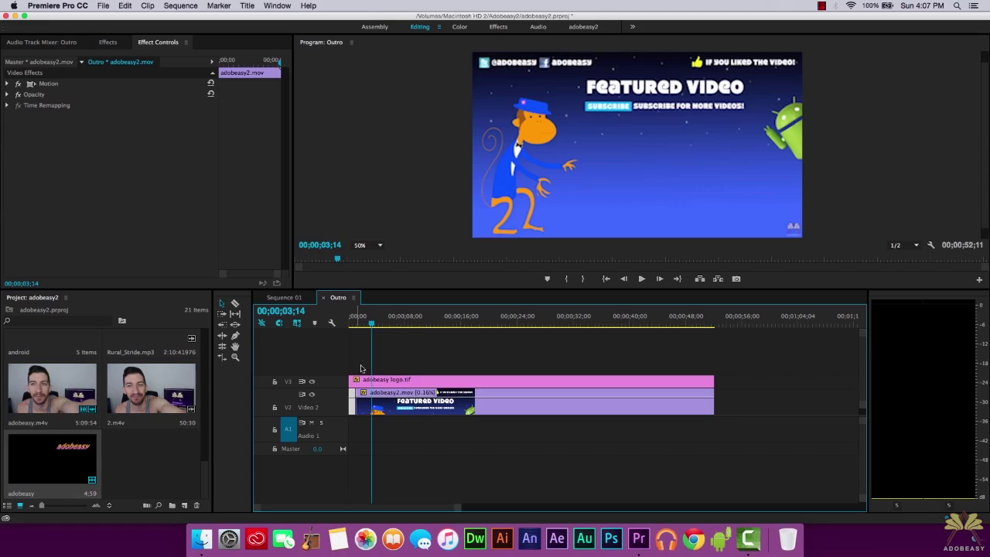
{"action": "left_click", "coordinate": [369, 246]}
{"action": "left_click", "coordinate": [376, 283]}
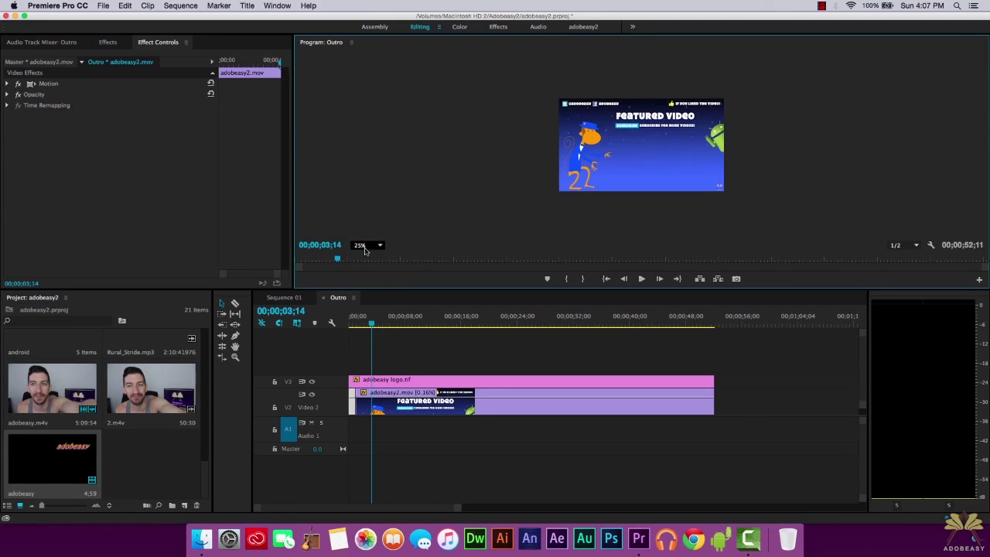
{"action": "left_click", "coordinate": [370, 245]}
{"action": "left_click", "coordinate": [373, 308]}
{"action": "left_click_drag", "start_coordinate": [457, 508], "coordinate": [561, 508]}
{"action": "left_click_drag", "start_coordinate": [358, 236], "coordinate": [474, 239]}
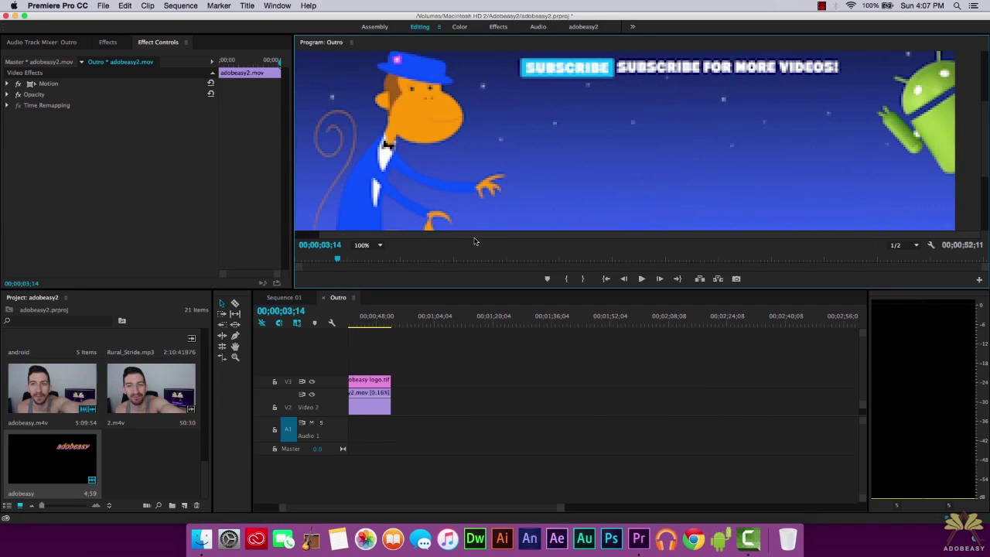
{"action": "left_click_drag", "start_coordinate": [987, 154], "coordinate": [985, 215]}
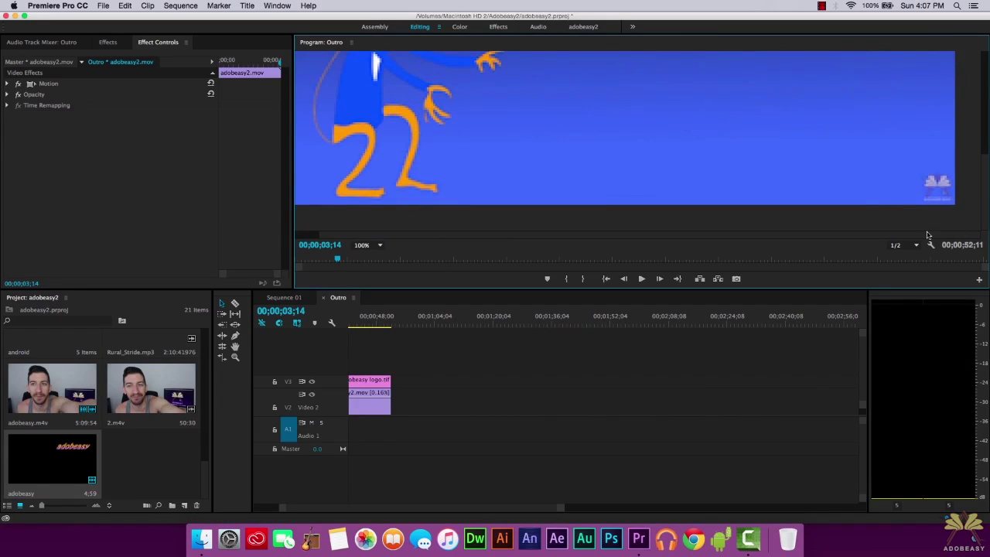
{"action": "left_click", "coordinate": [369, 379]}
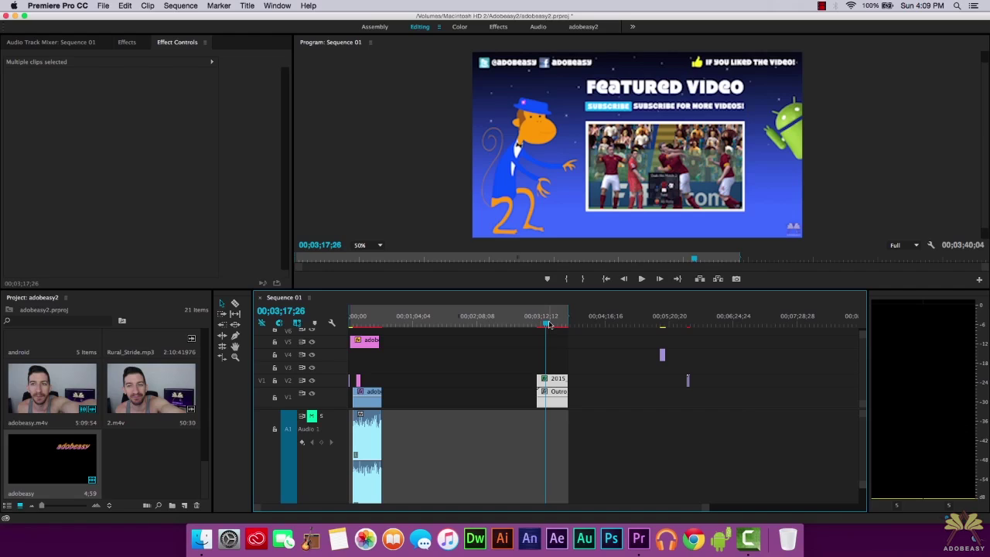
Step: Select the framed gameplay clip, find the Grid effect by searching for grid, and review the clip's Grid settings
{"action": "left_click", "coordinate": [617, 180]}
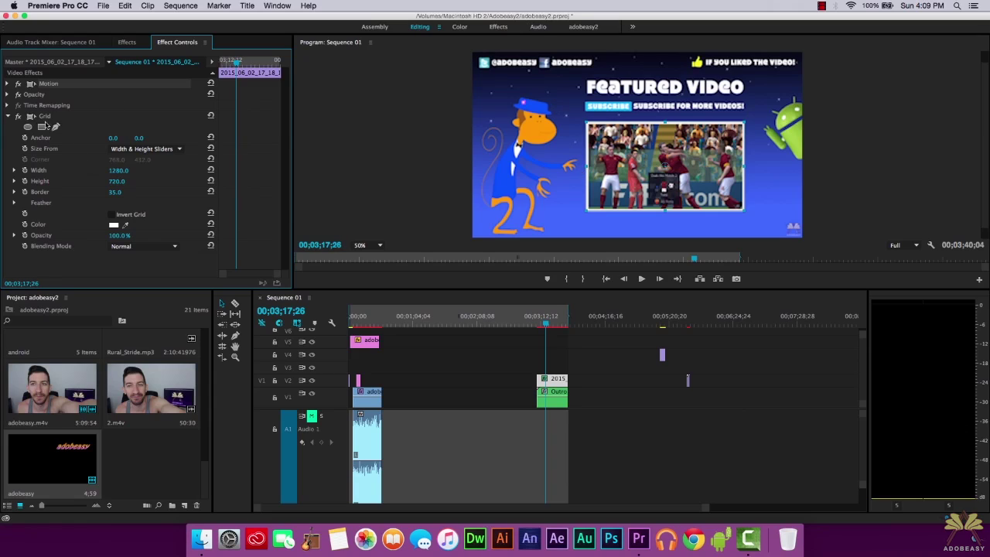
{"action": "left_click", "coordinate": [126, 42]}
{"action": "left_click", "coordinate": [43, 57]}
{"action": "type", "text": "grid"}
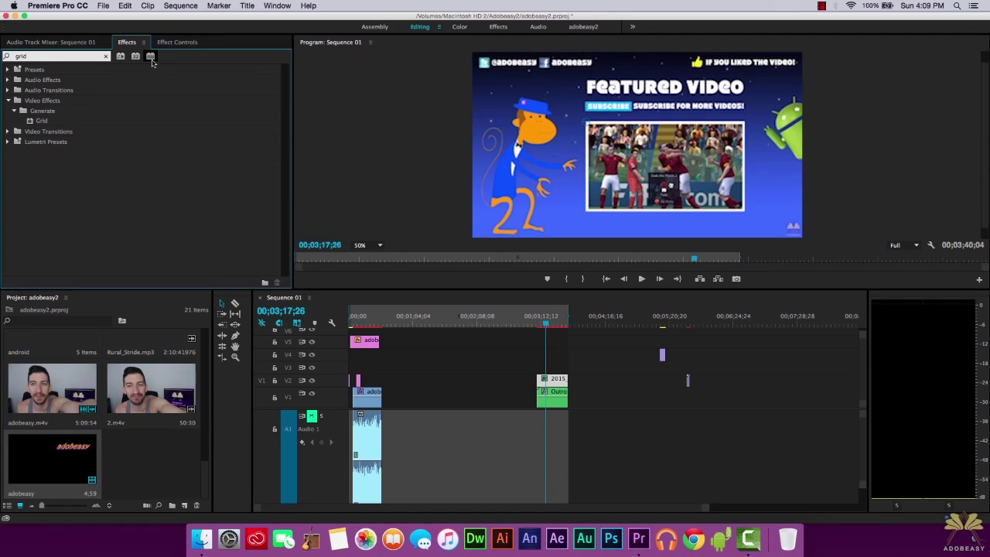
{"action": "left_click", "coordinate": [39, 122]}
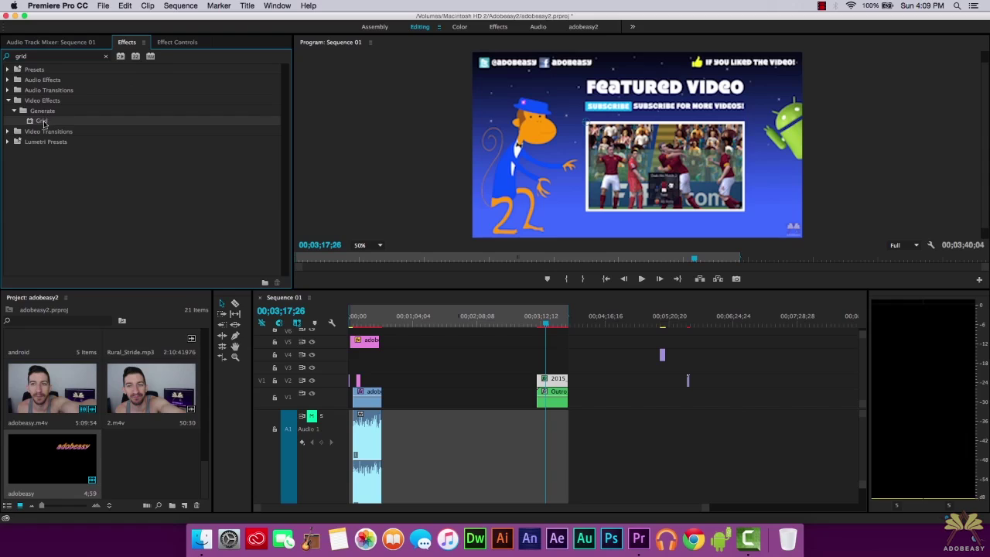
{"action": "left_click_drag", "start_coordinate": [37, 124], "coordinate": [56, 116]}
{"action": "left_click", "coordinate": [165, 43]}
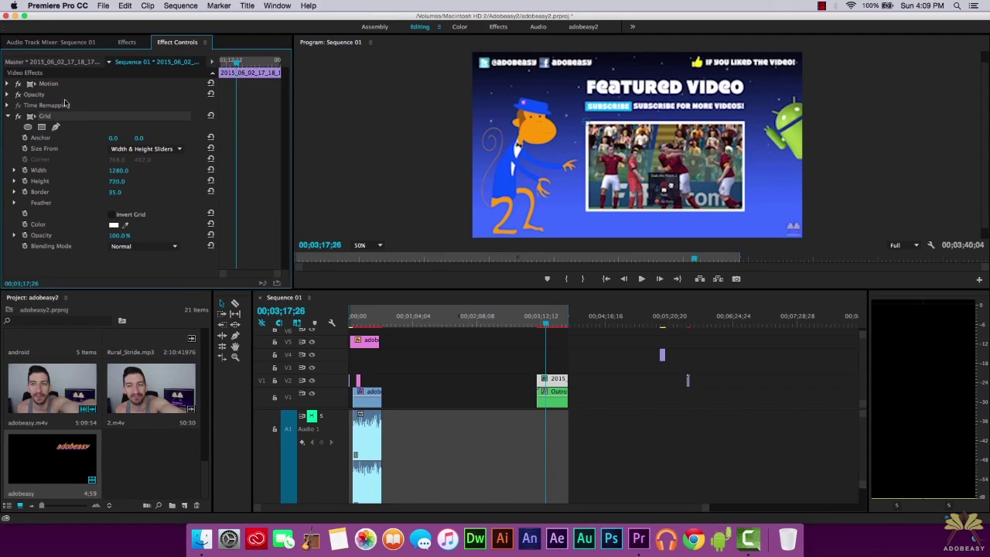